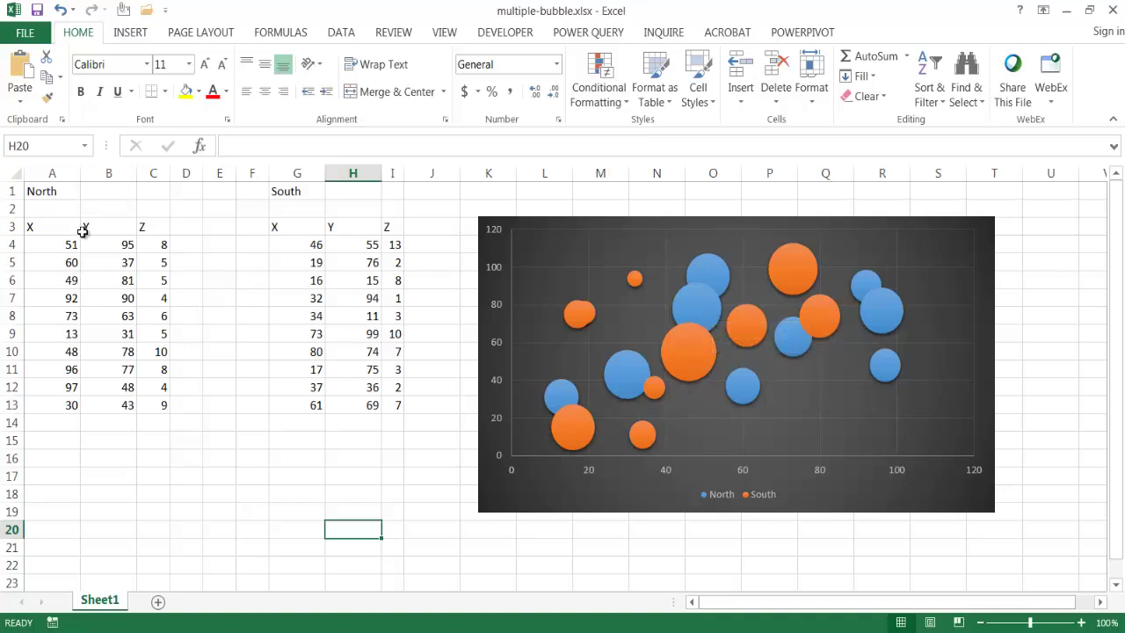
Examine the North and South headings and the X, Y and Z columns of the North table beside the bubble chart
left_click(40, 188)
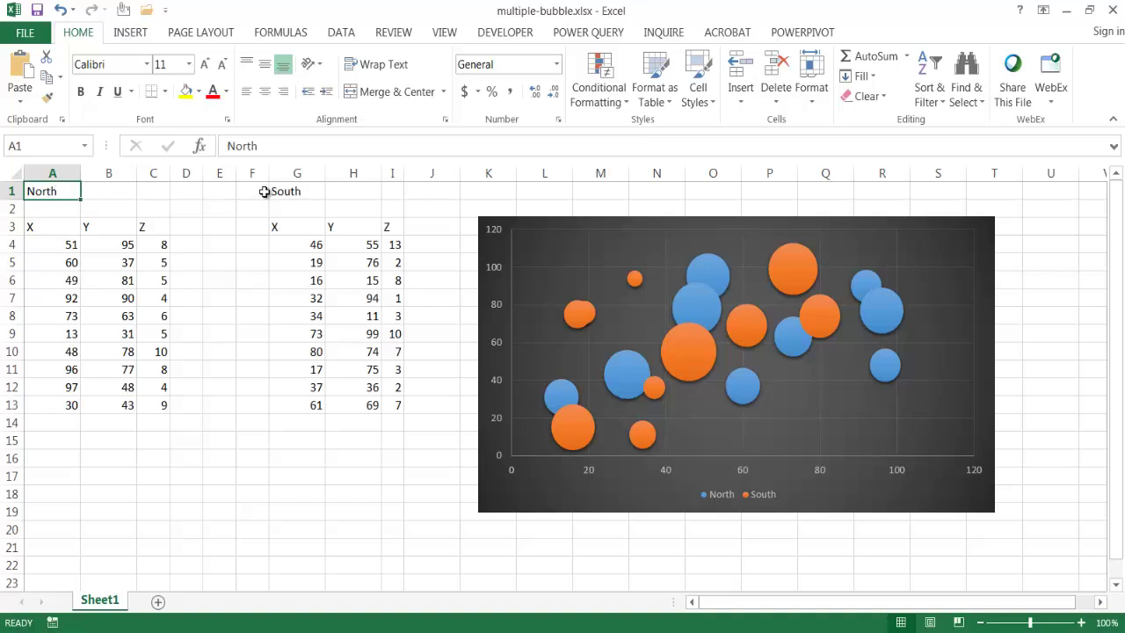
left_click(290, 191)
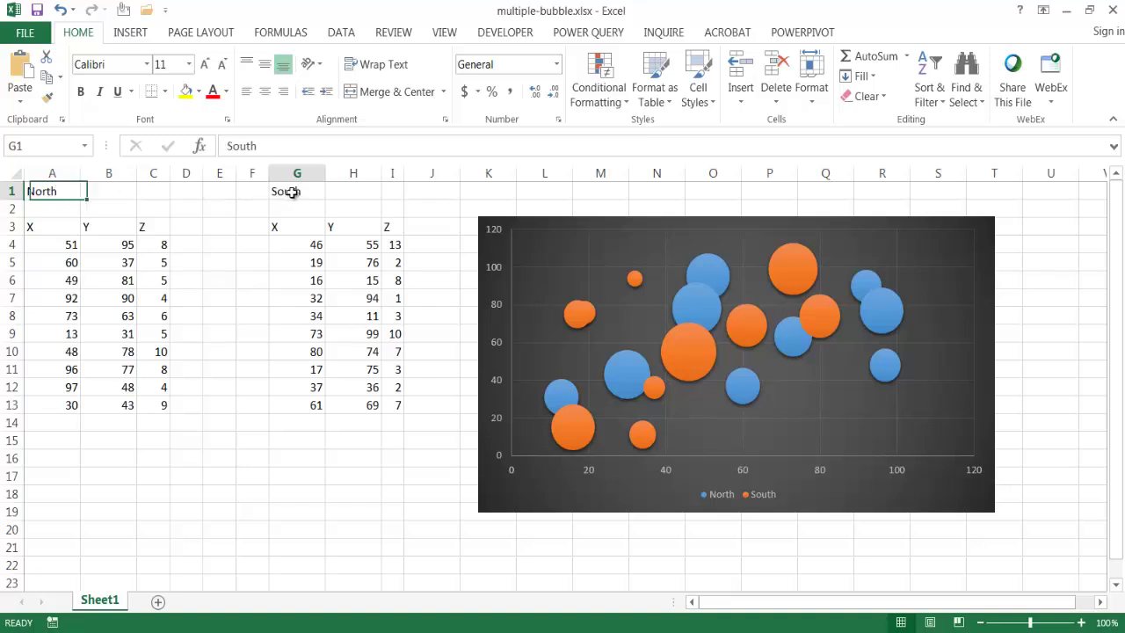
left_click(66, 227)
left_click(91, 227)
left_click(143, 227)
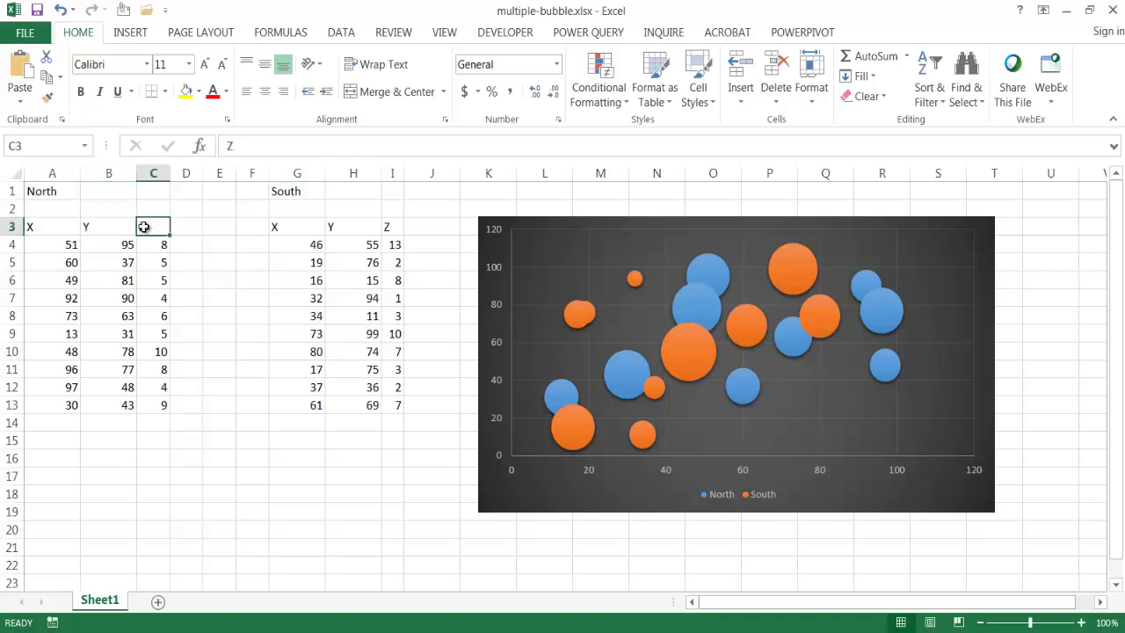
left_click(66, 227)
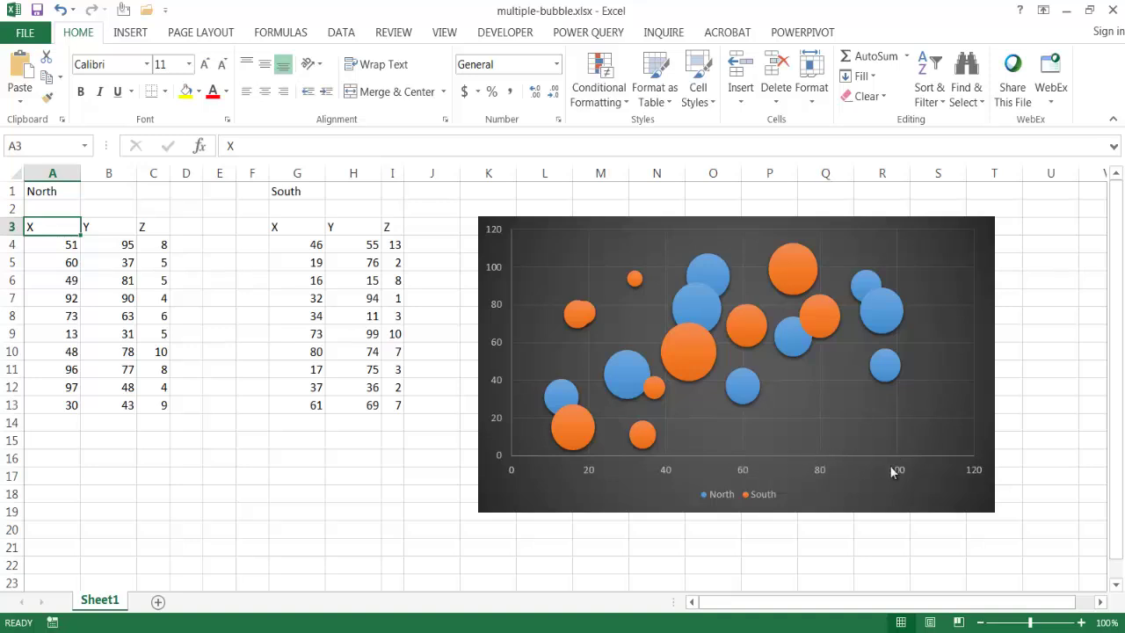
left_click(109, 224)
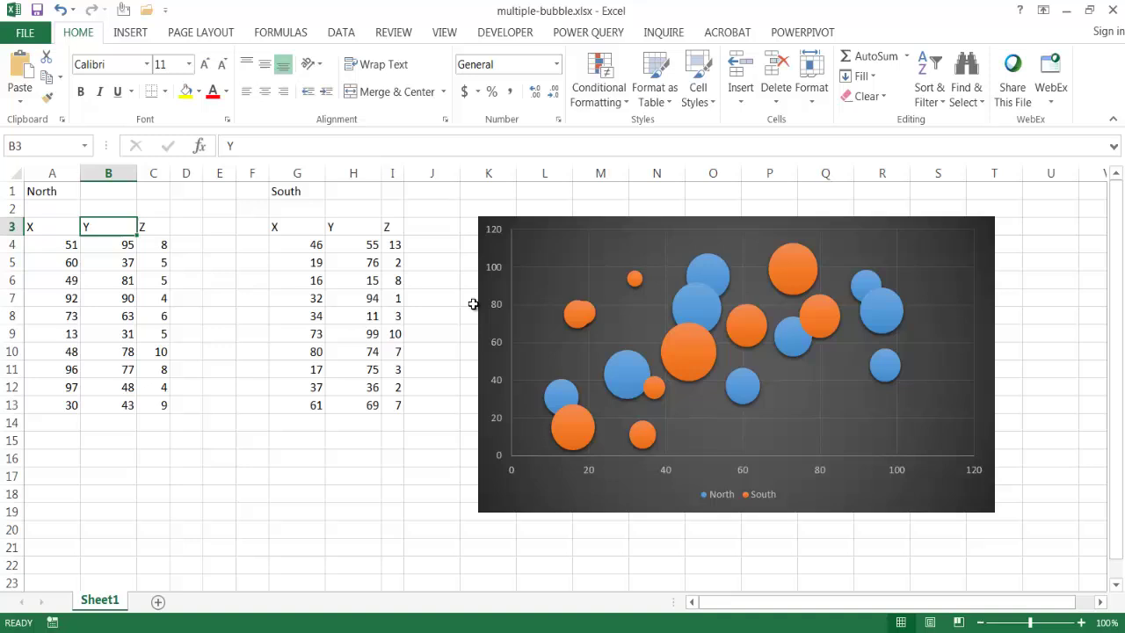
left_click(153, 228)
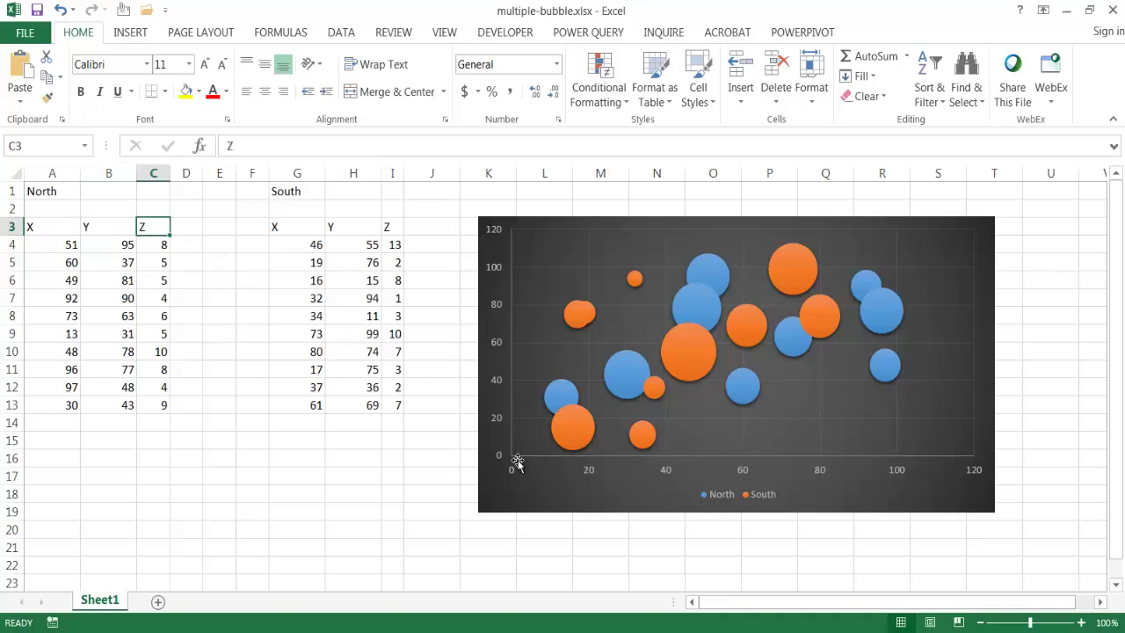
Inspect the South and North bubble series, and compare a single North bubble with its source row A13:C13
left_click(577, 442)
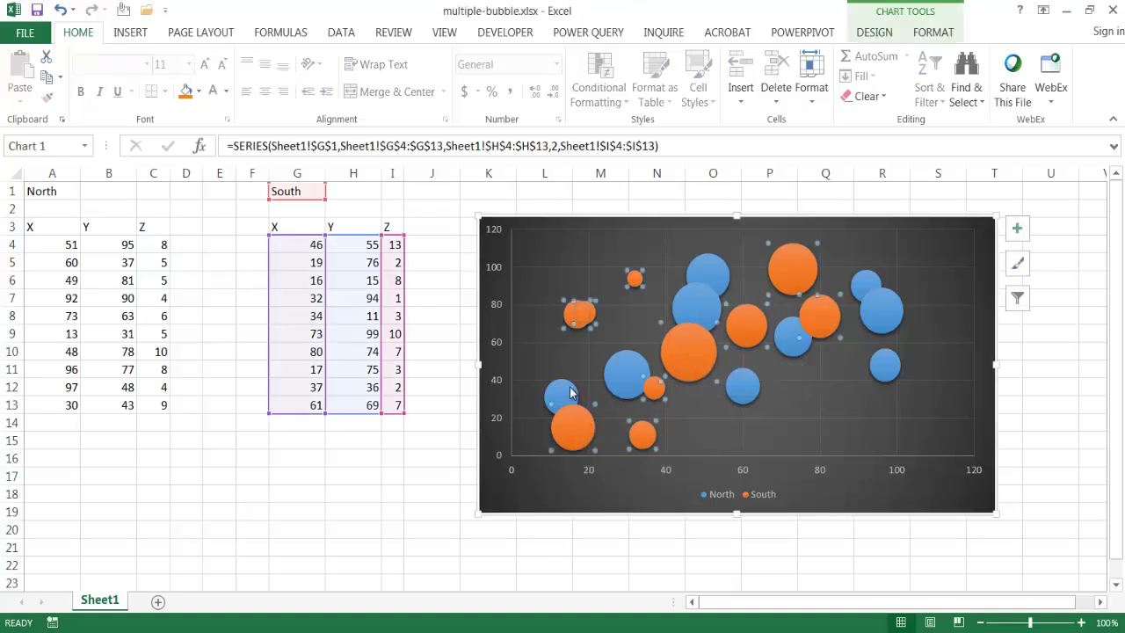
left_click(623, 373)
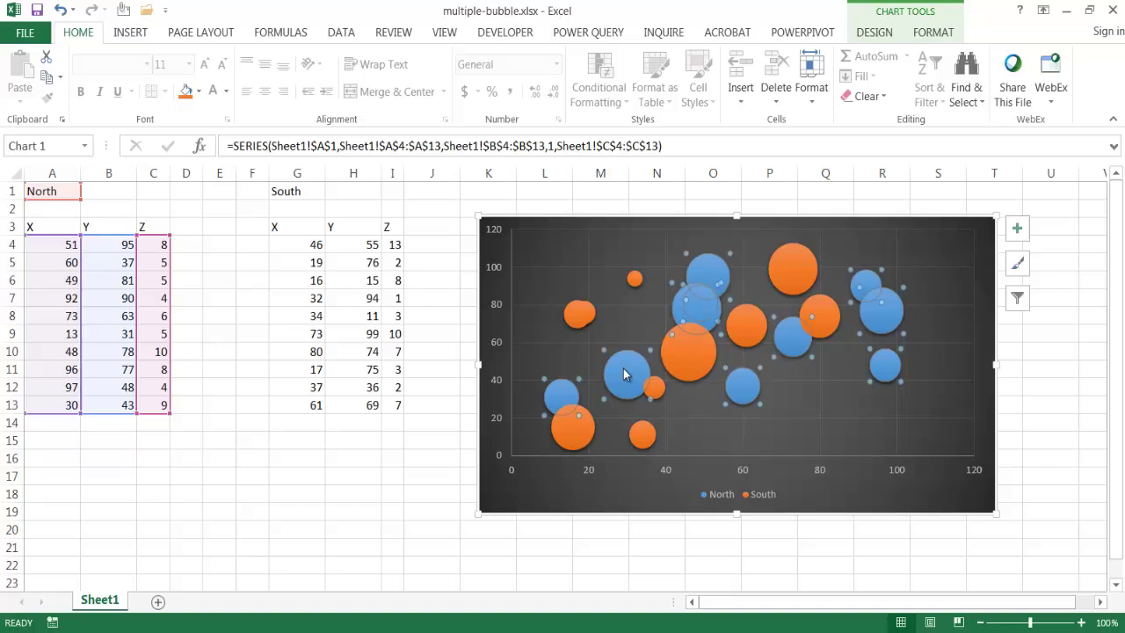
left_click(623, 370)
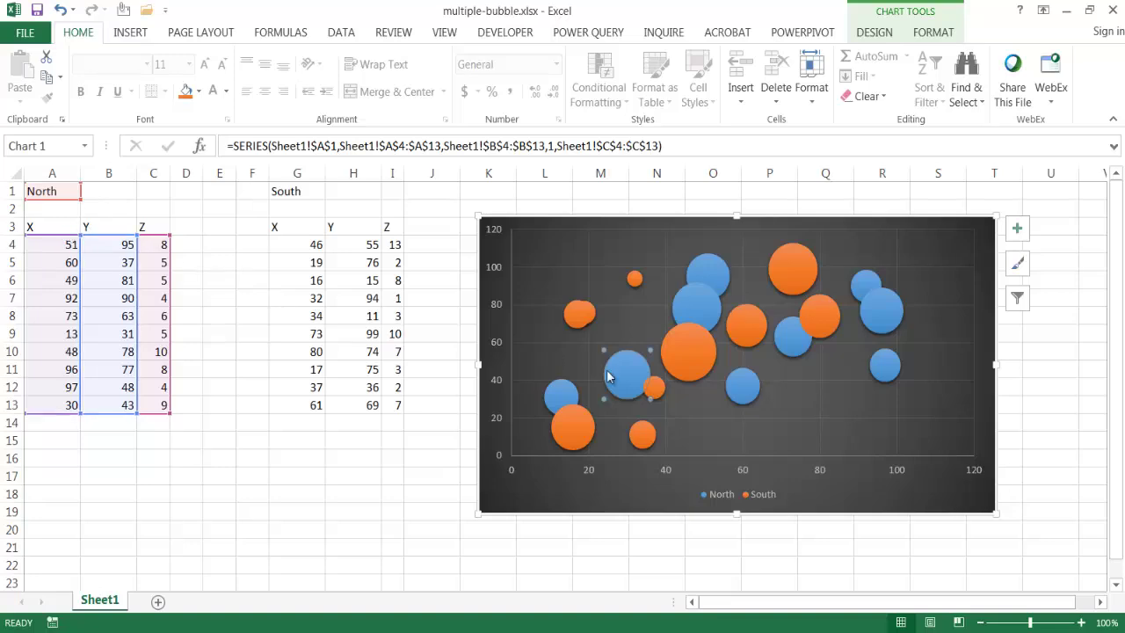
mouse_move(607, 382)
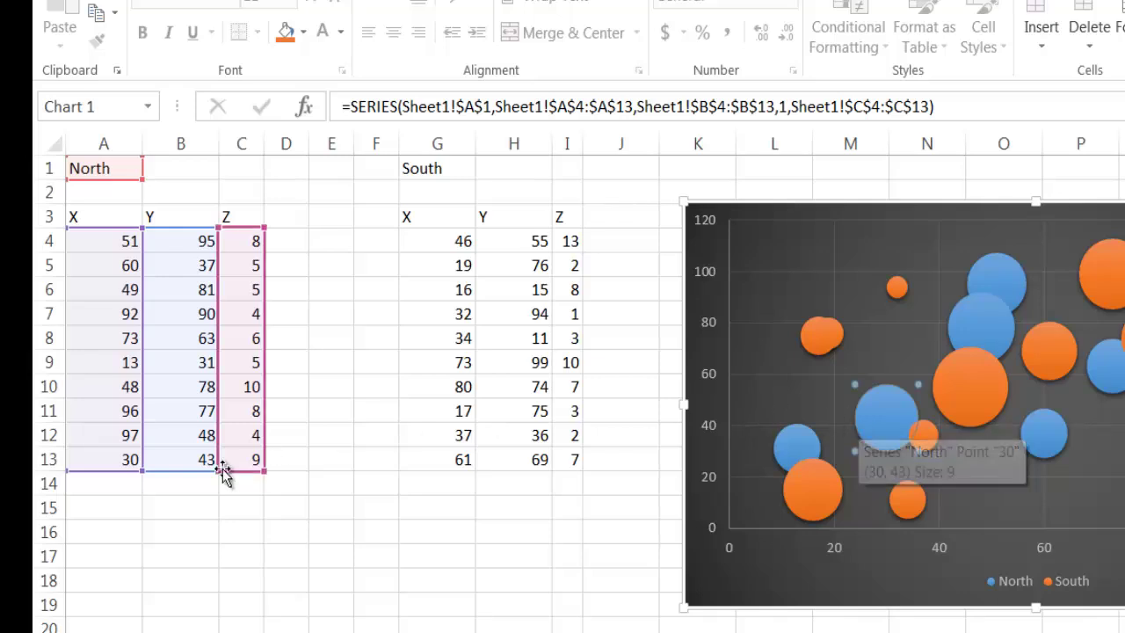
left_click(132, 459)
left_click_drag(132, 459, 221, 458)
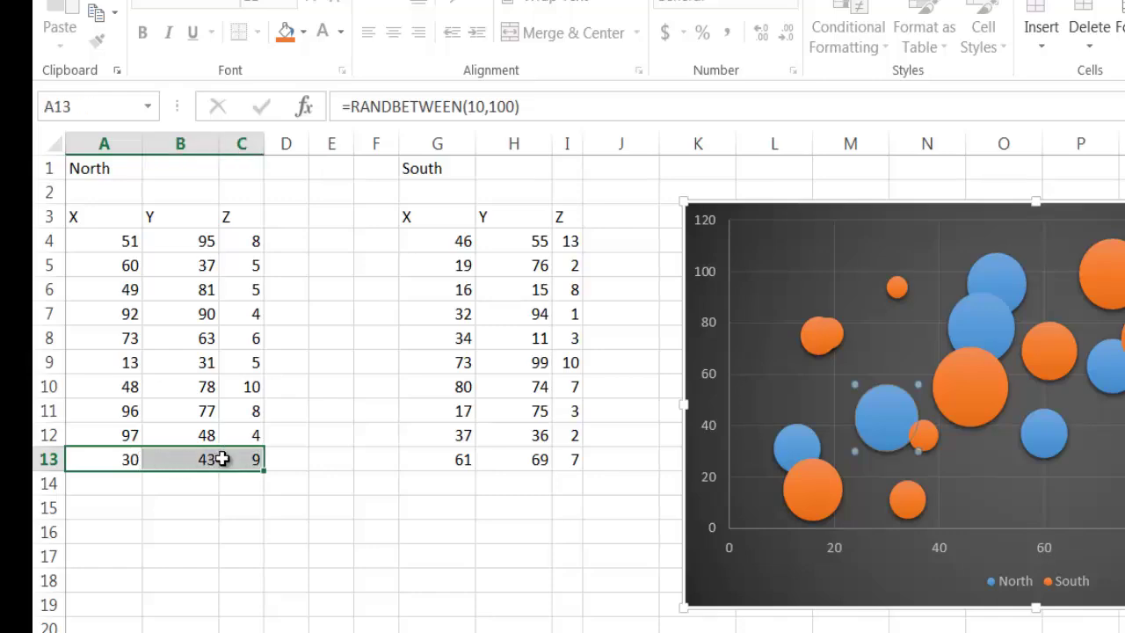
left_click_drag(274, 532, 274, 545)
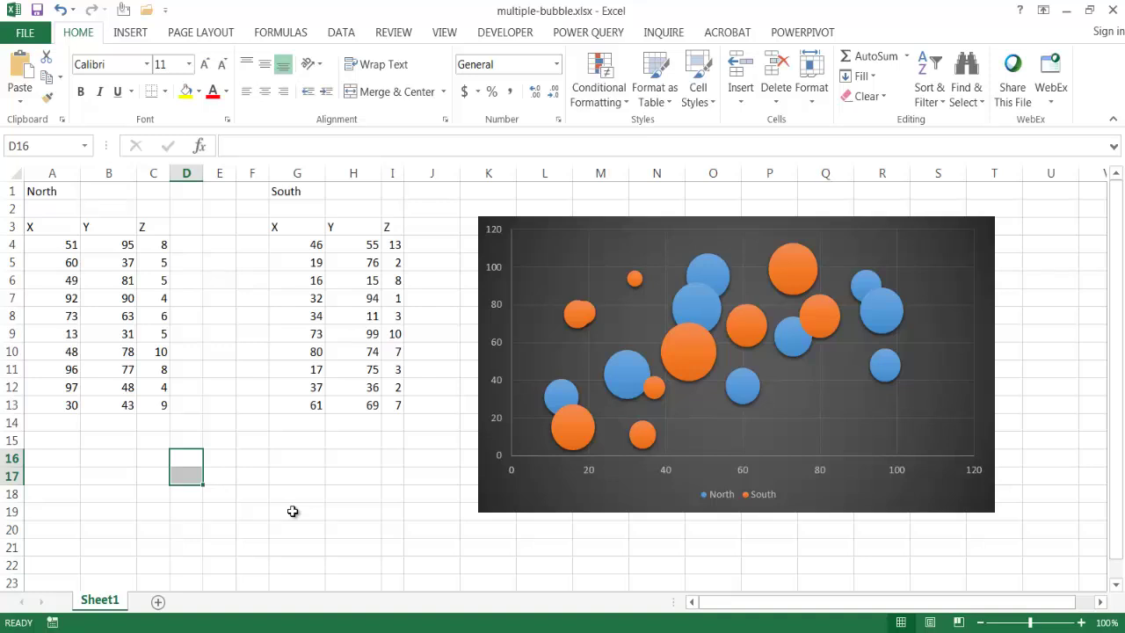
Add a new worksheet, and check the formulas behind the North X, Y and Z values in row 7 of Sheet1
left_click(158, 603)
left_click(110, 601)
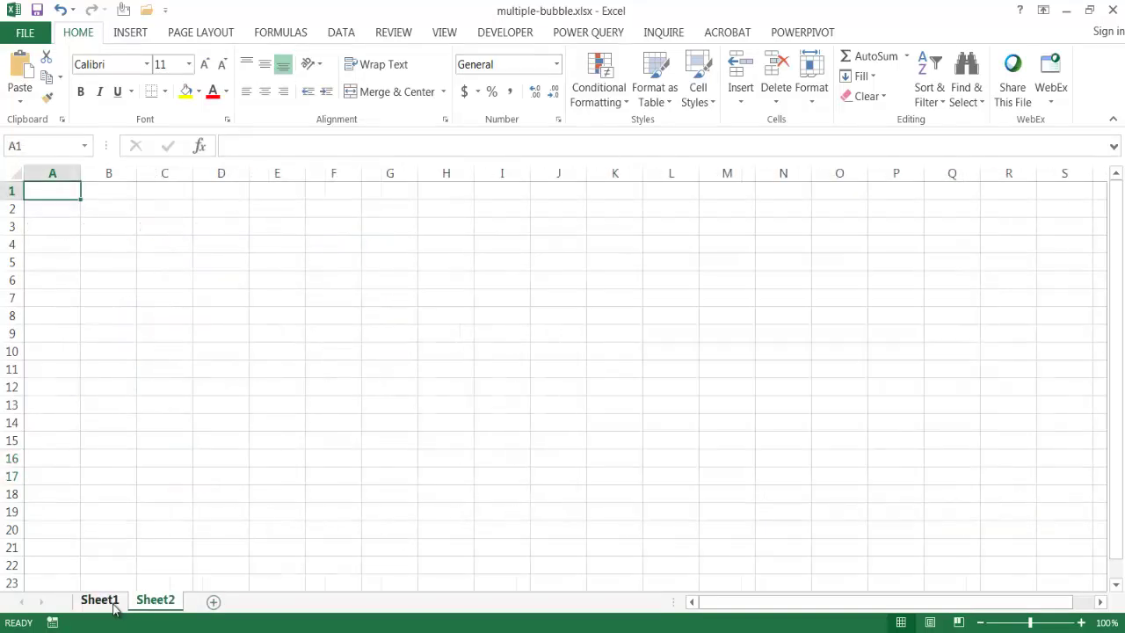
left_click_drag(43, 187, 127, 288)
left_click(127, 296)
left_click(55, 299)
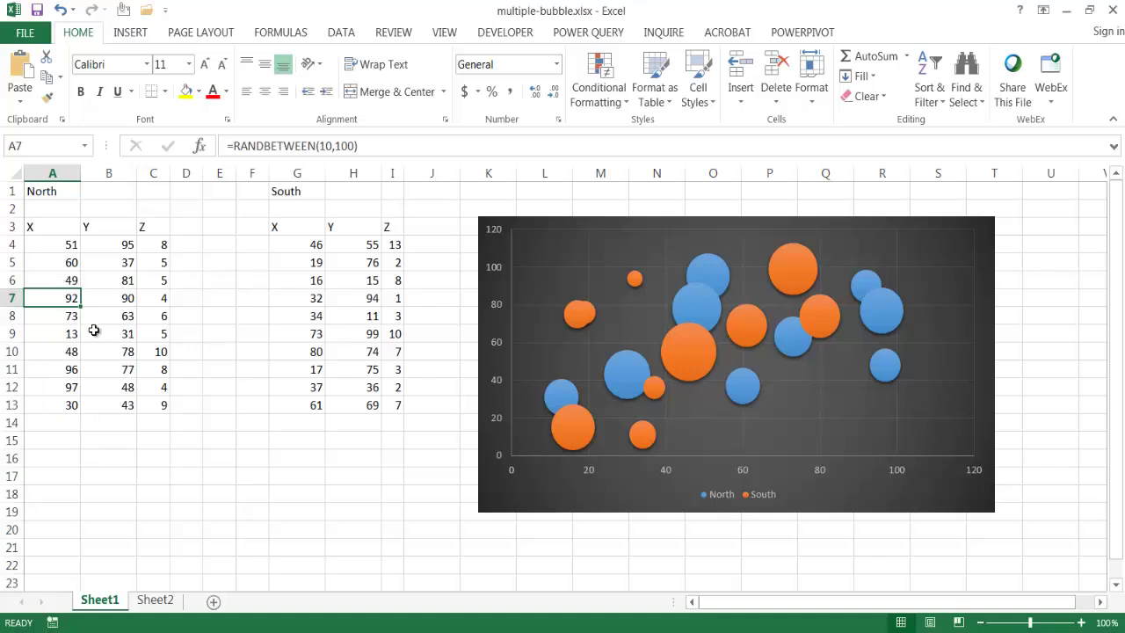
left_click(107, 295)
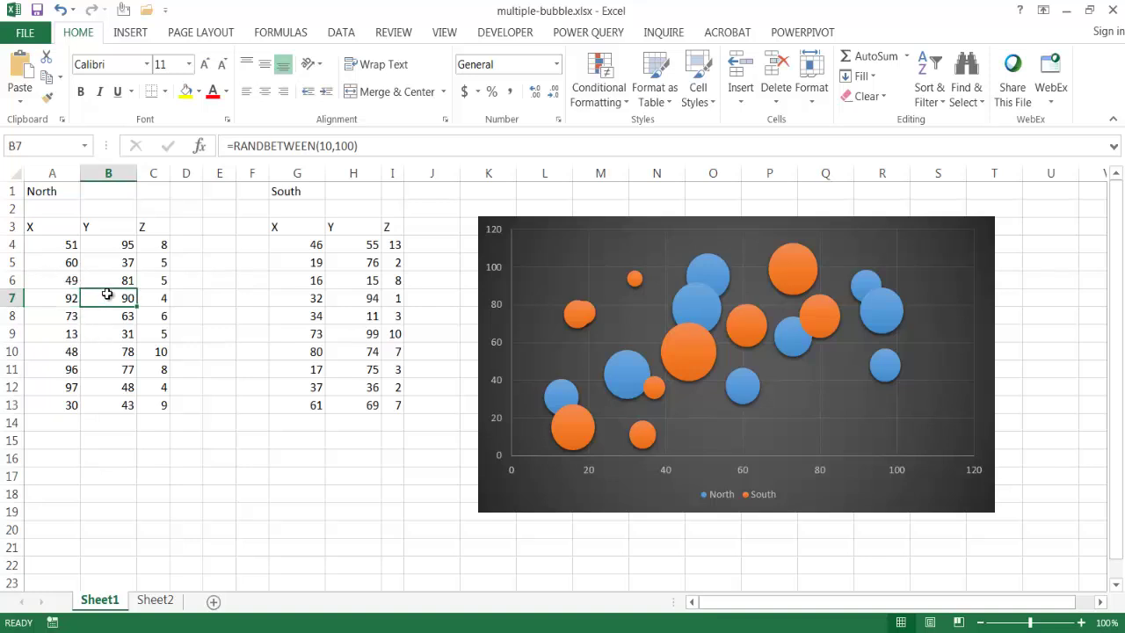
left_click(161, 298)
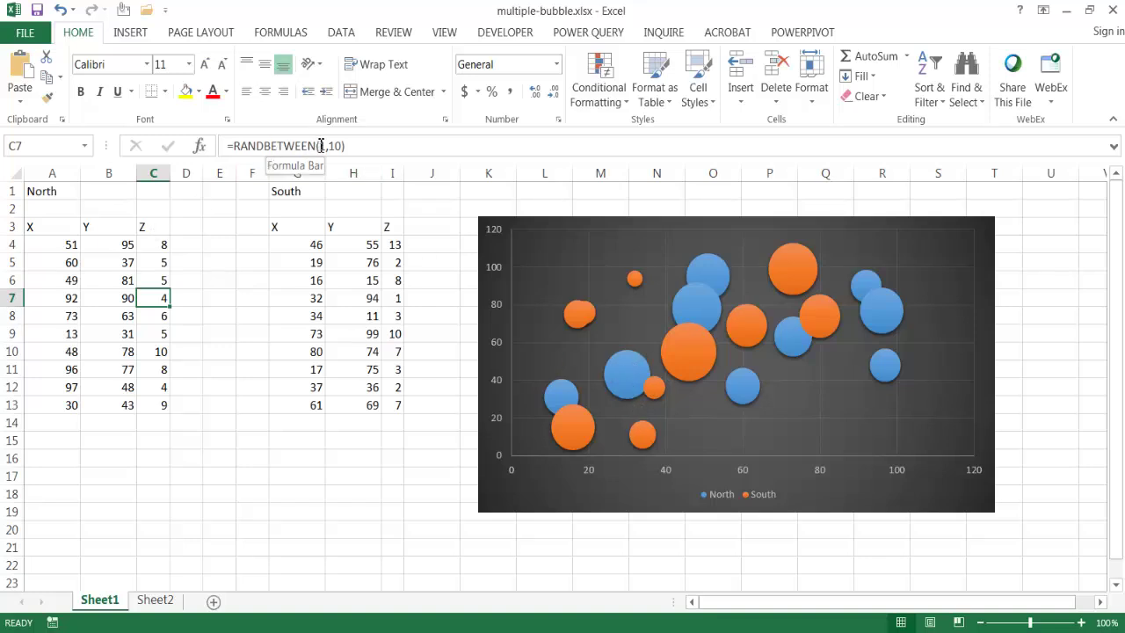
Copy the North table A1:C13 from Sheet1 to cell A1 of Sheet2
left_click_drag(48, 193, 151, 398)
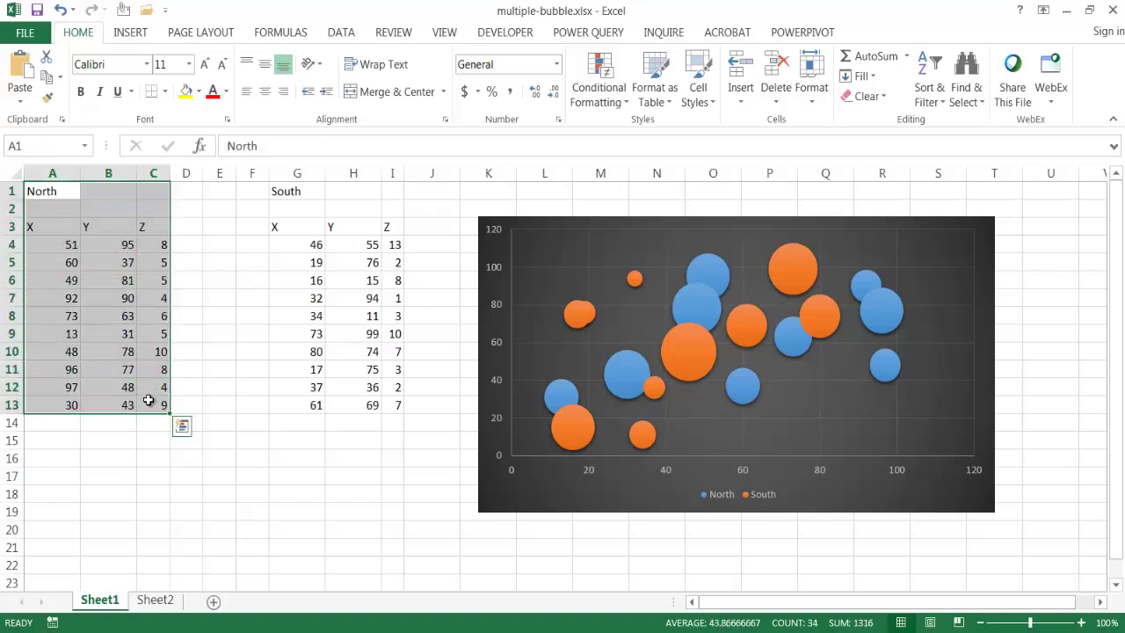
key("ctrl+c")
left_click(158, 600)
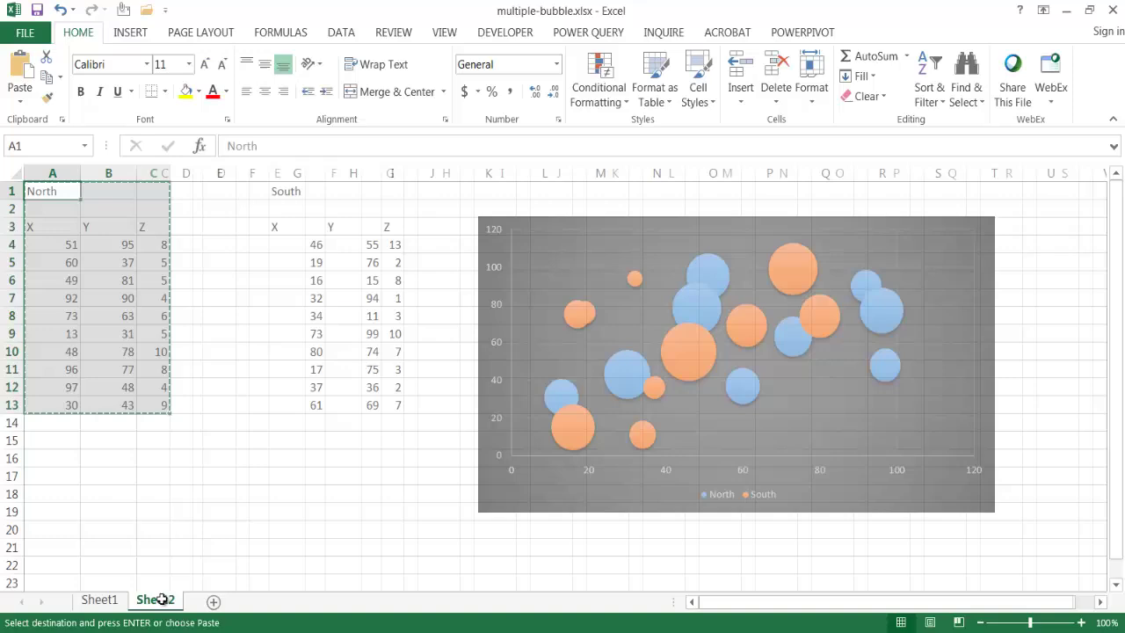
key("ctrl+v")
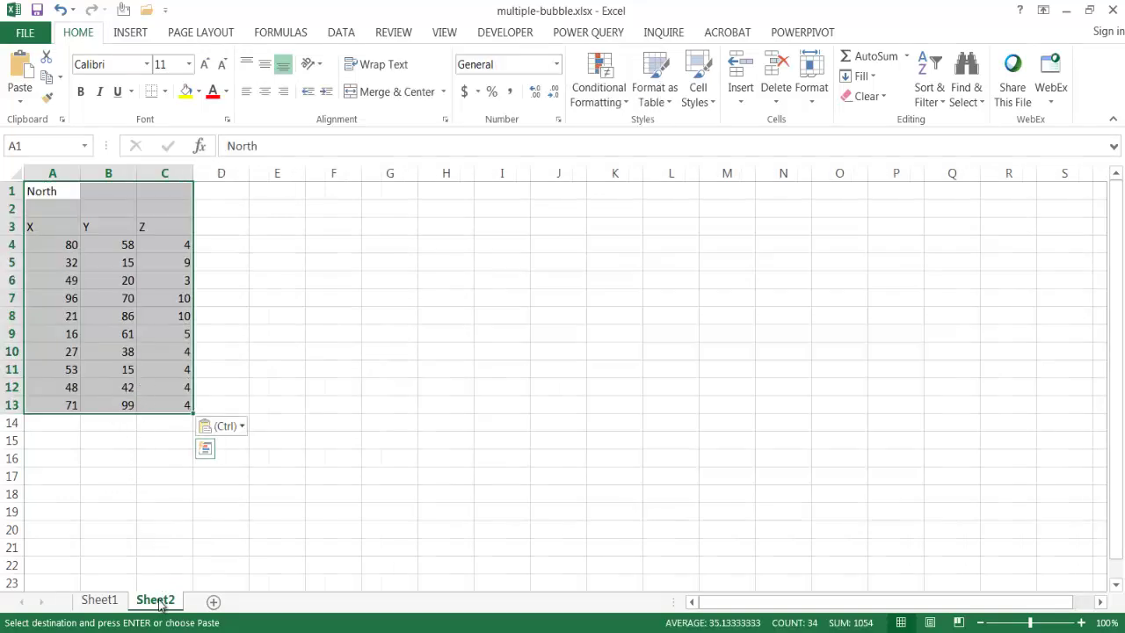
Copy both the North and South tables, A1:I13, from Sheet1 to cell A1 of Sheet2
left_click(106, 602)
left_click_drag(57, 188, 394, 402)
key("ctrl+c")
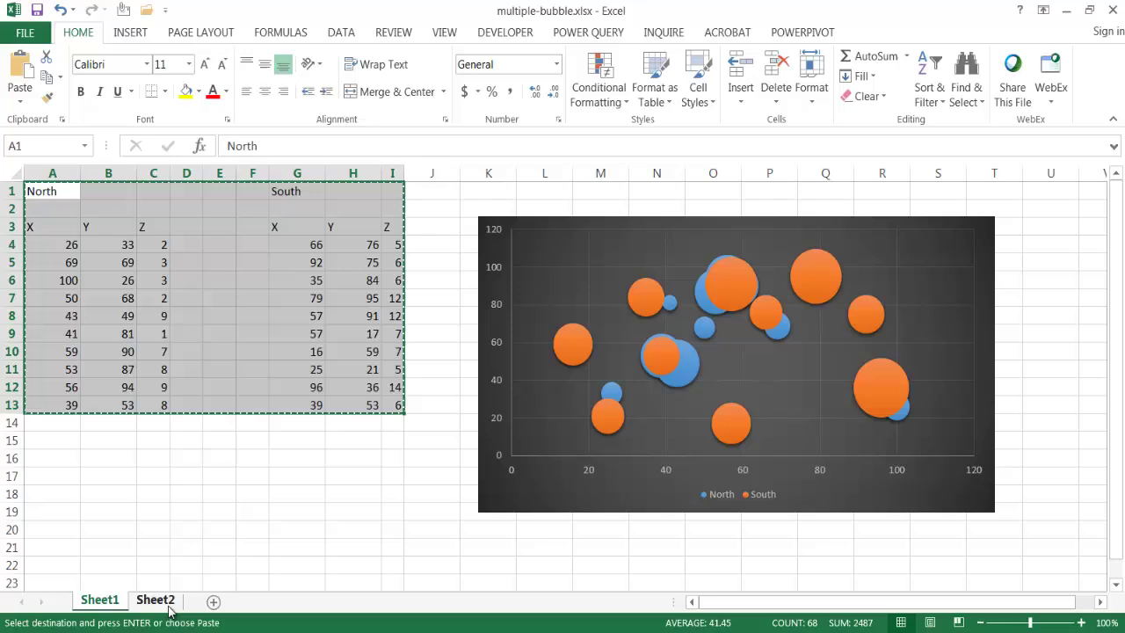
left_click(155, 599)
left_click(44, 187)
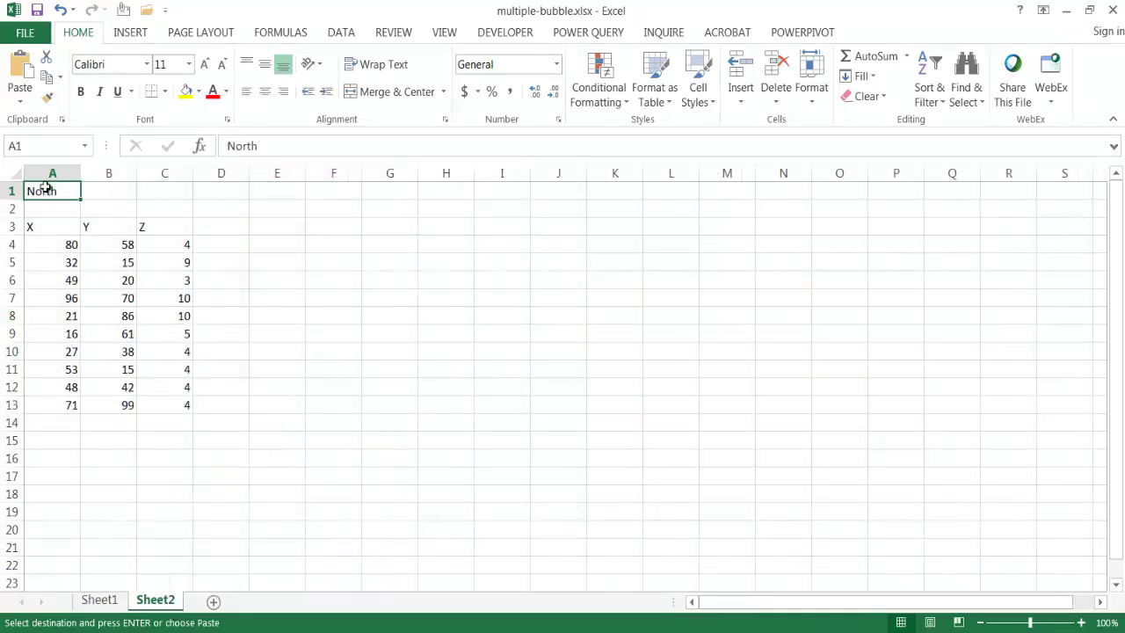
key("ctrl+v")
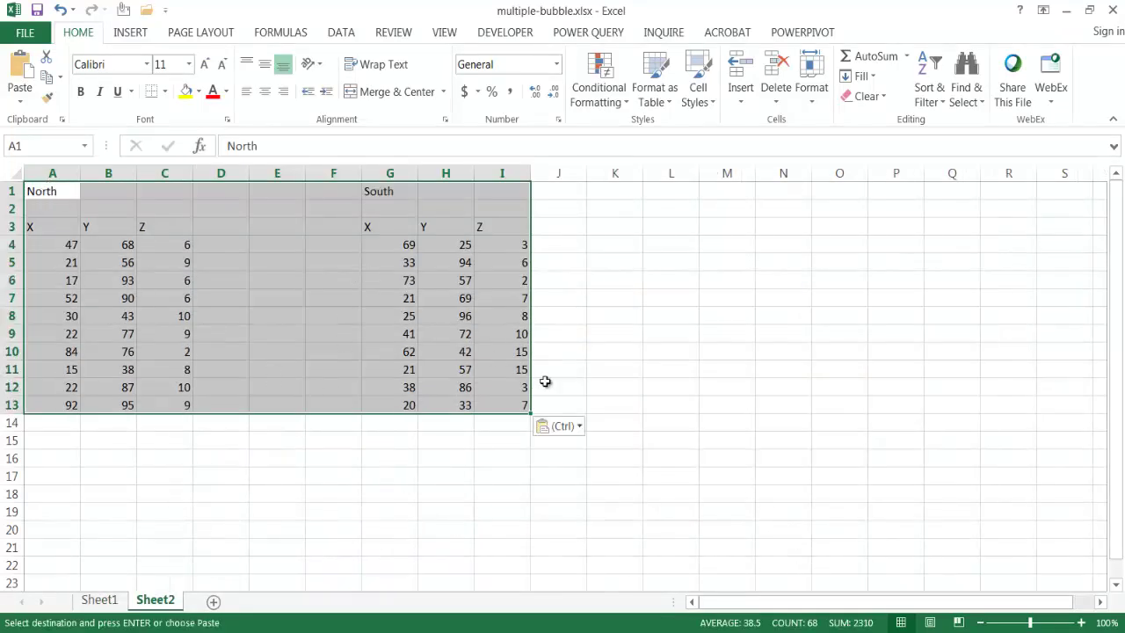
Narrow the empty columns D to F between the North and South tables on Sheet2
left_click_drag(220, 173, 326, 159)
left_click_drag(250, 173, 208, 173)
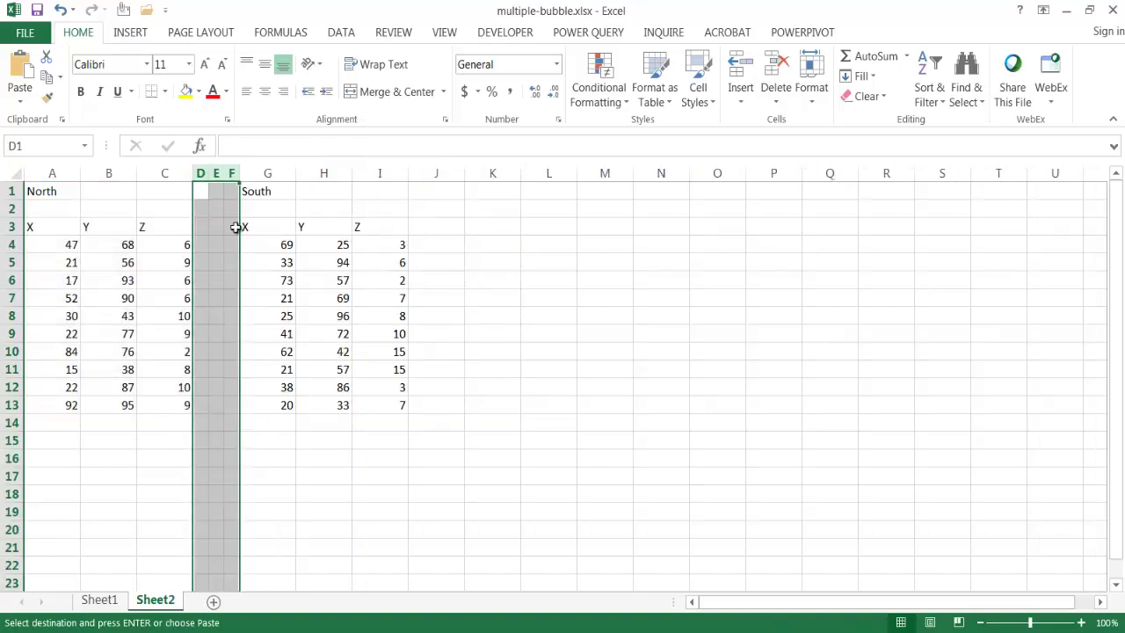
left_click(527, 351)
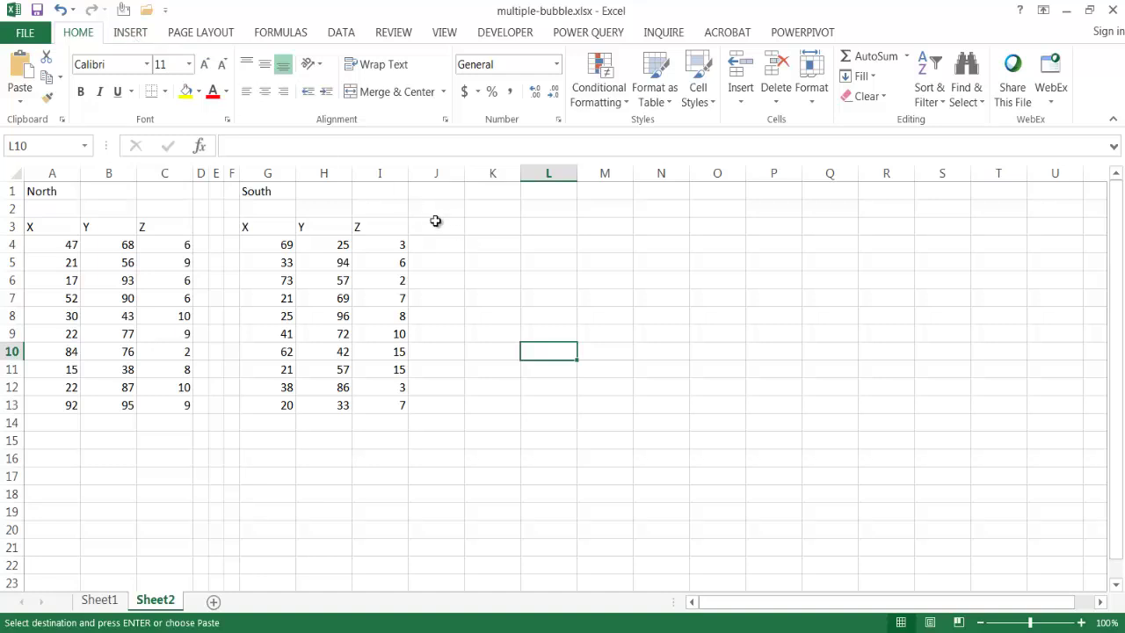
Insert an empty bubble chart on Sheet2 and place it beside the South table, over about columns K to R
left_click(130, 33)
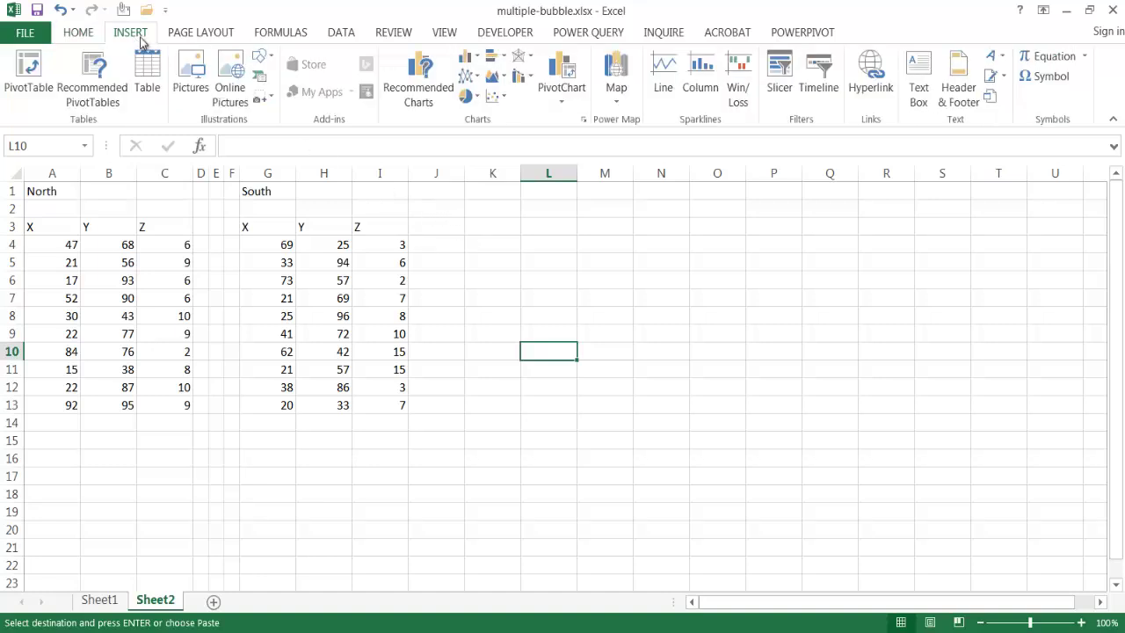
left_click(503, 95)
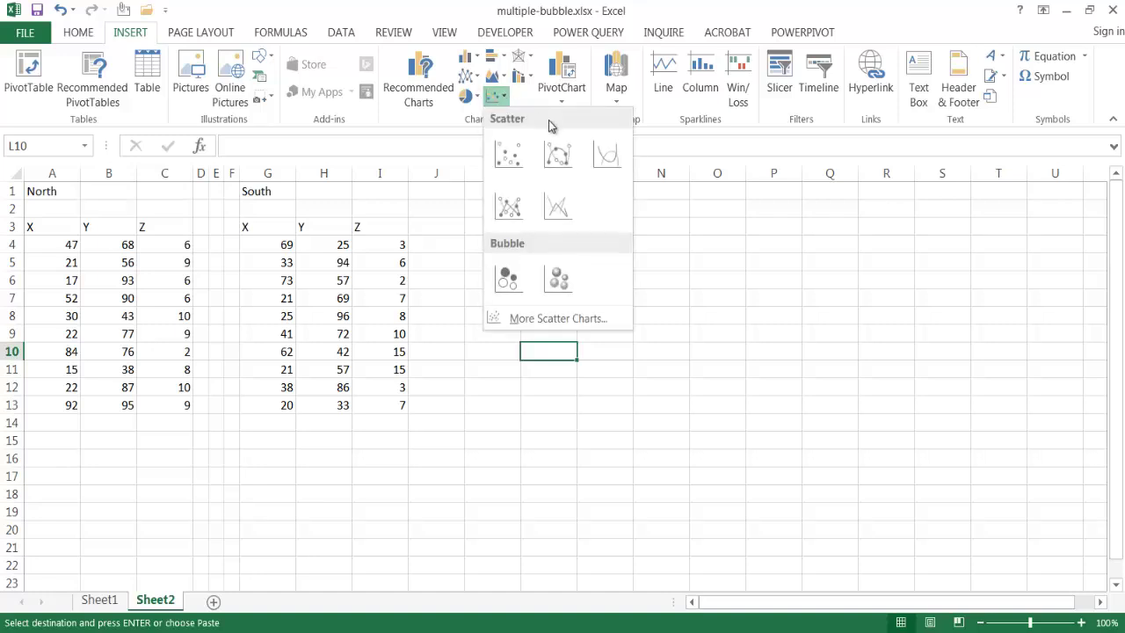
left_click(514, 290)
left_click_drag(527, 261, 623, 233)
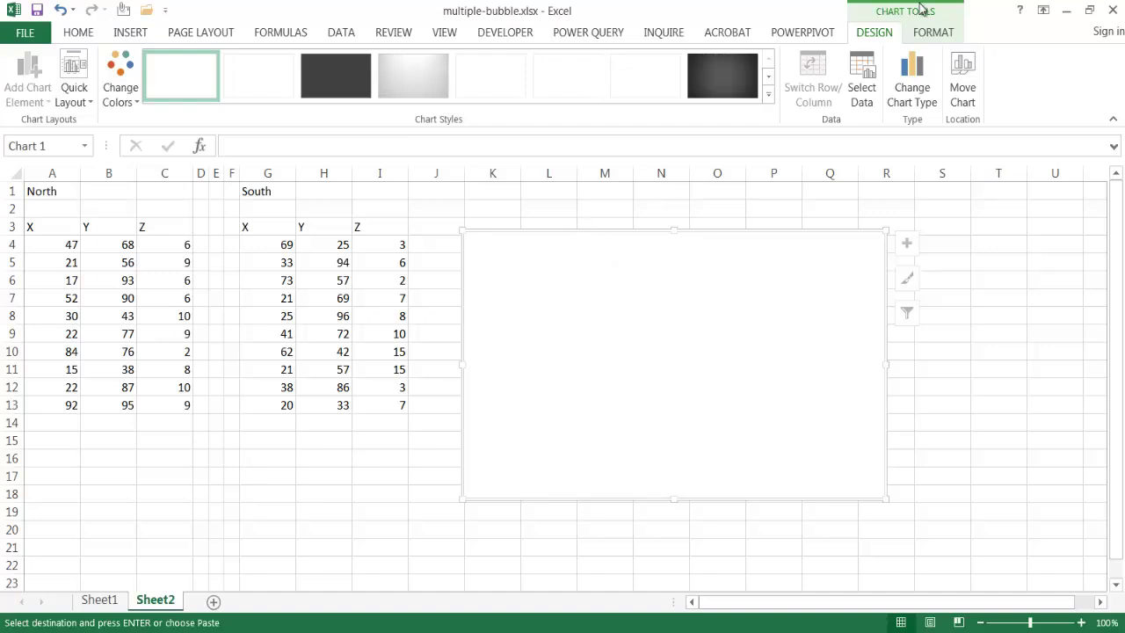
Add a new series to the chart's data source, with its name taken from cell A1 of Sheet2
left_click(861, 84)
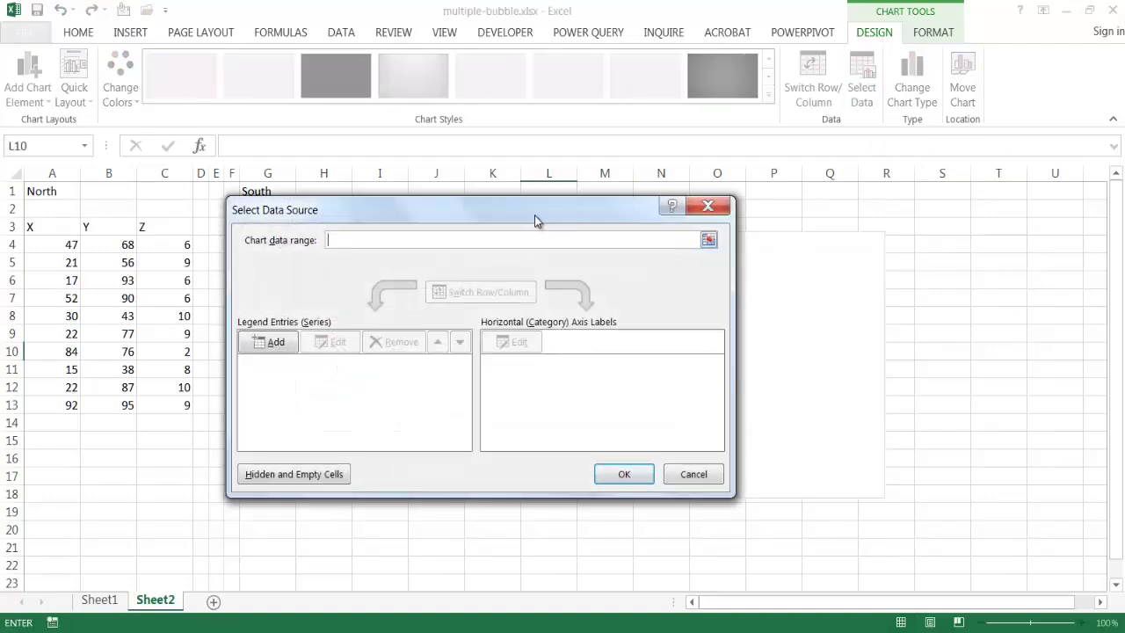
left_click_drag(535, 219, 808, 176)
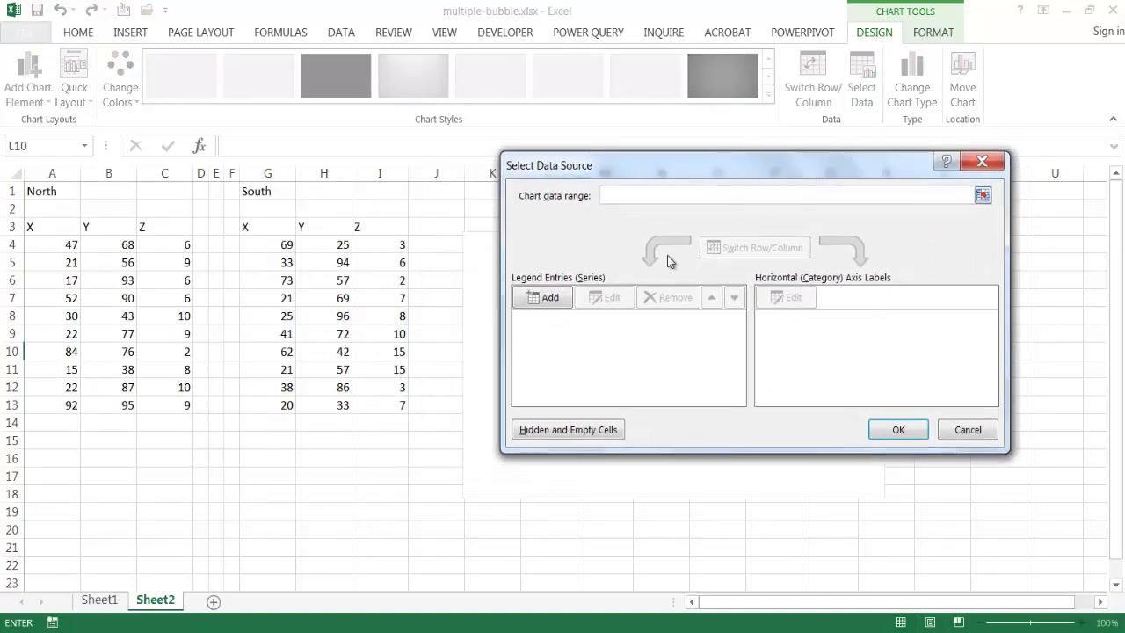
left_click(549, 302)
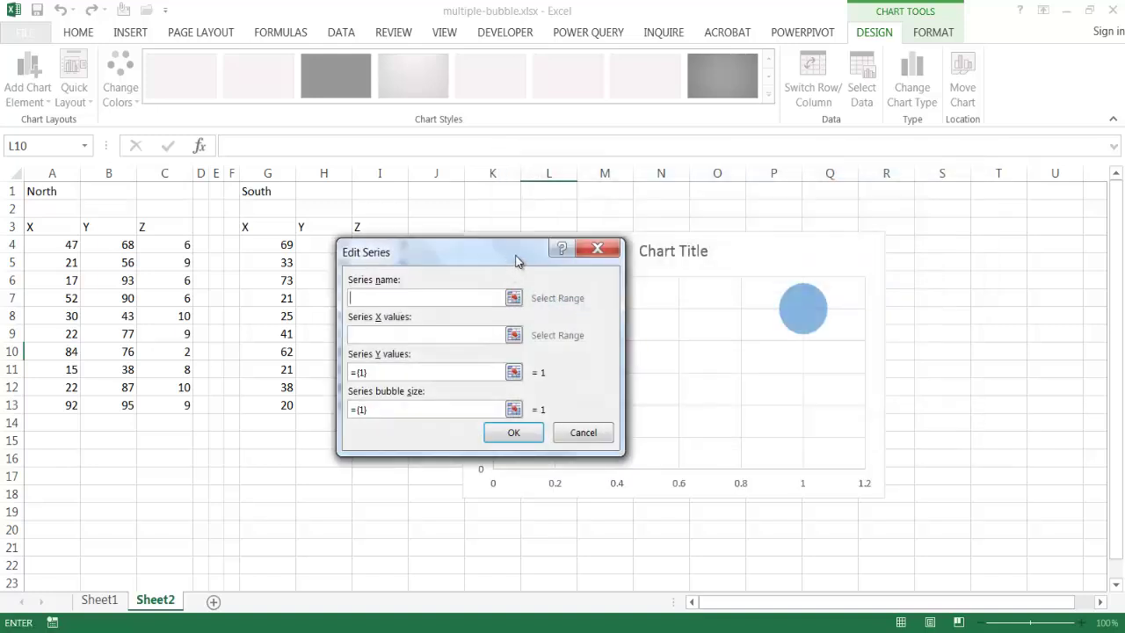
left_click_drag(517, 261, 616, 206)
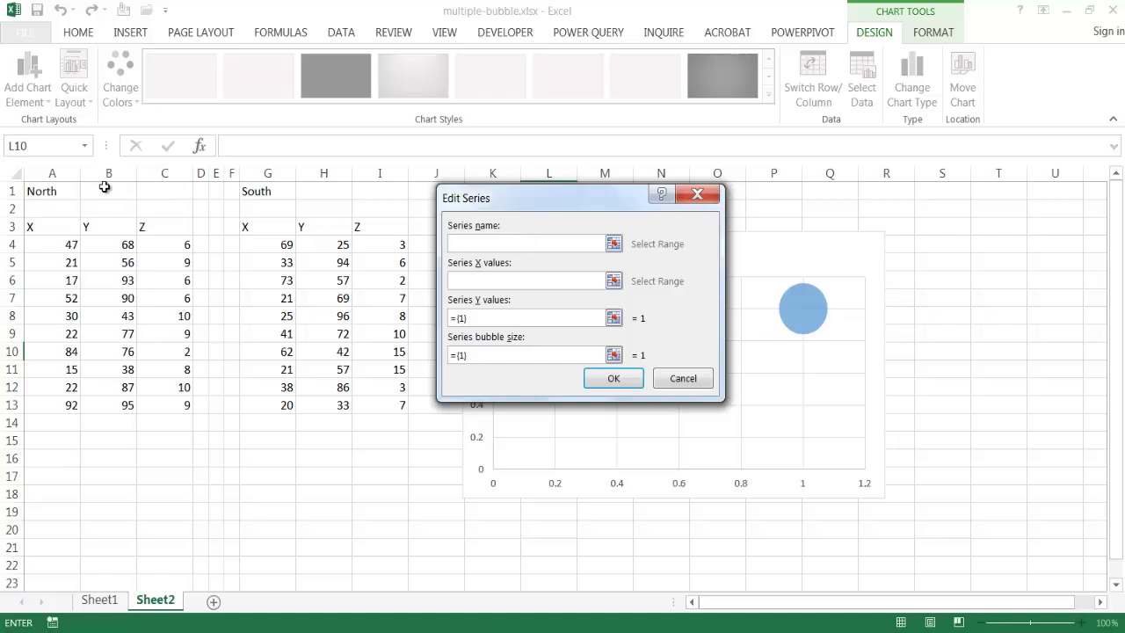
left_click(51, 191)
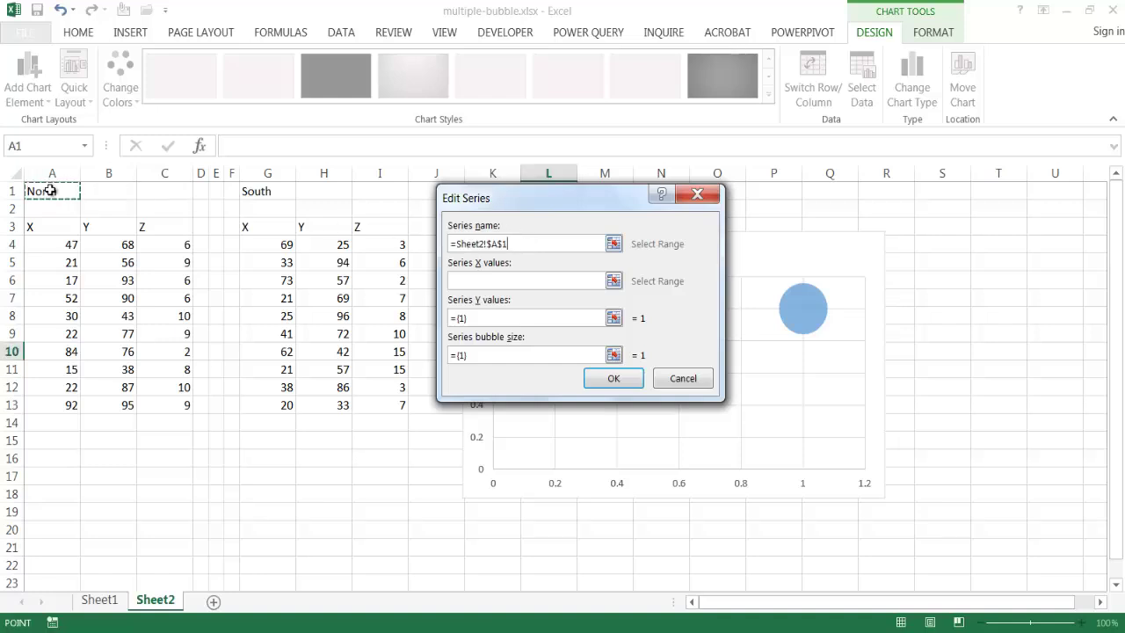
Set the North series' X values to A4:A13, Y values to B4:B13 and bubble size to C4:C13 on Sheet2
left_click(478, 282)
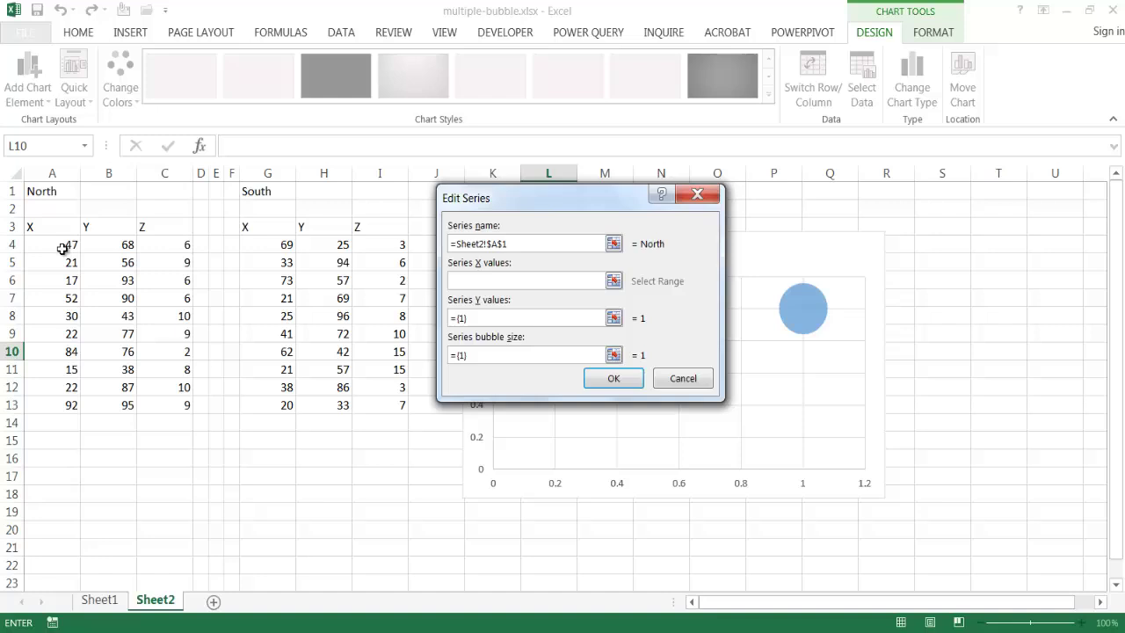
left_click_drag(63, 249, 55, 402)
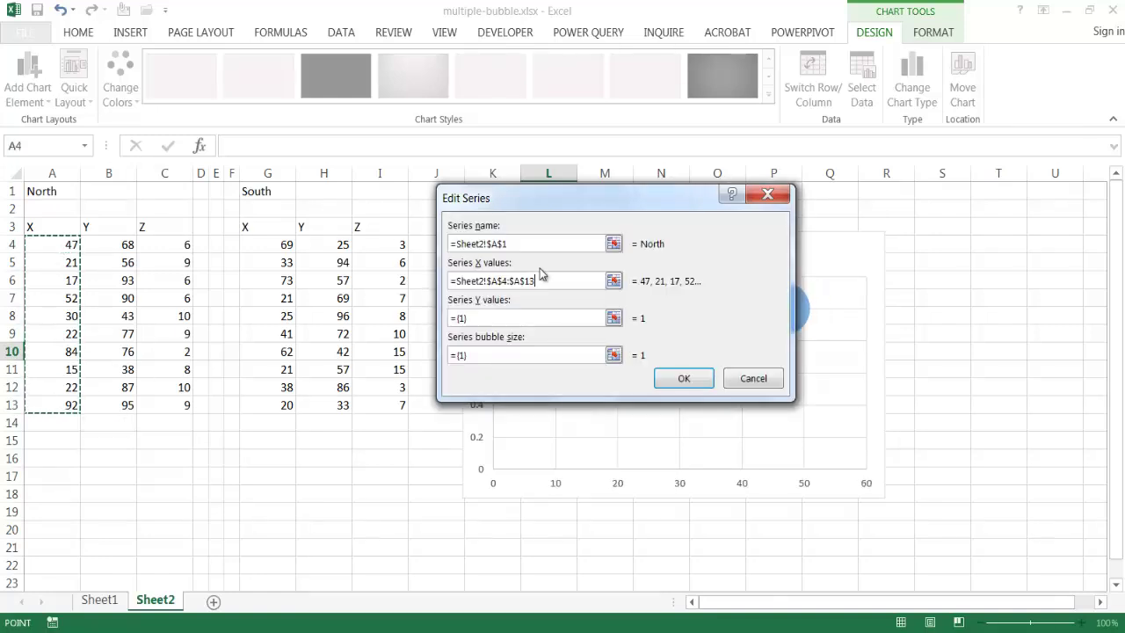
left_click(488, 318)
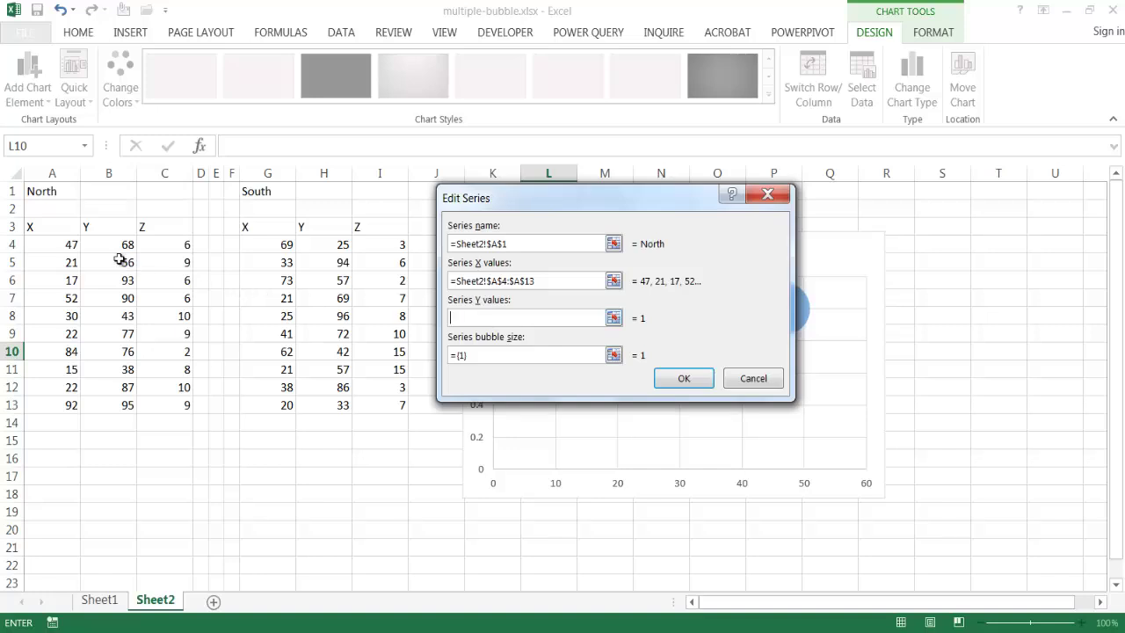
left_click_drag(103, 244, 115, 404)
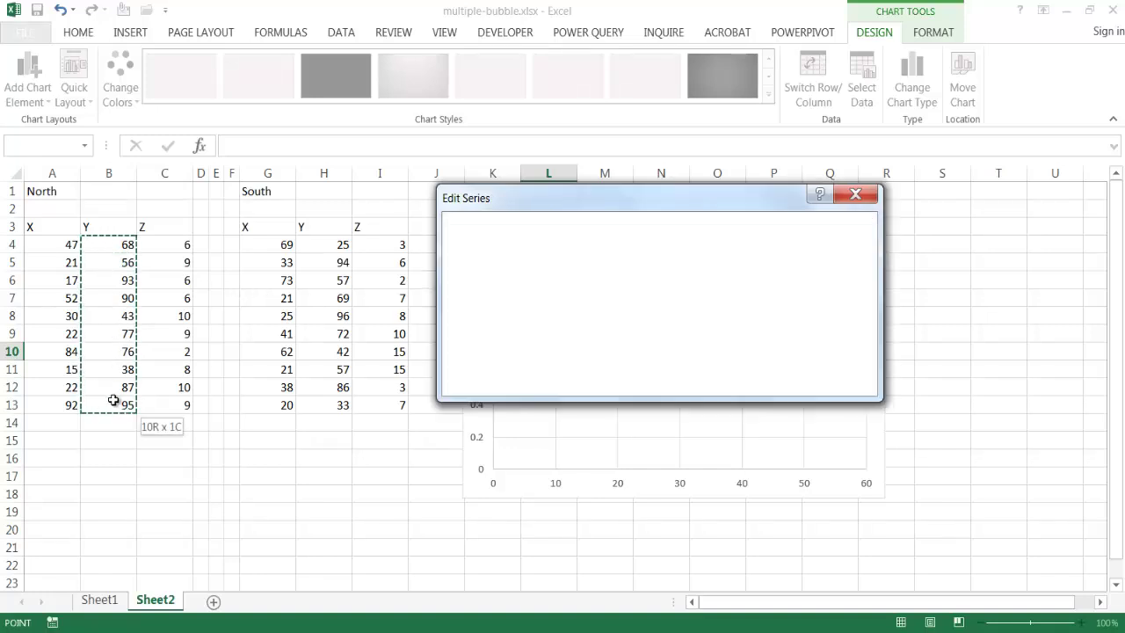
left_click(476, 356)
key("BackSpace")
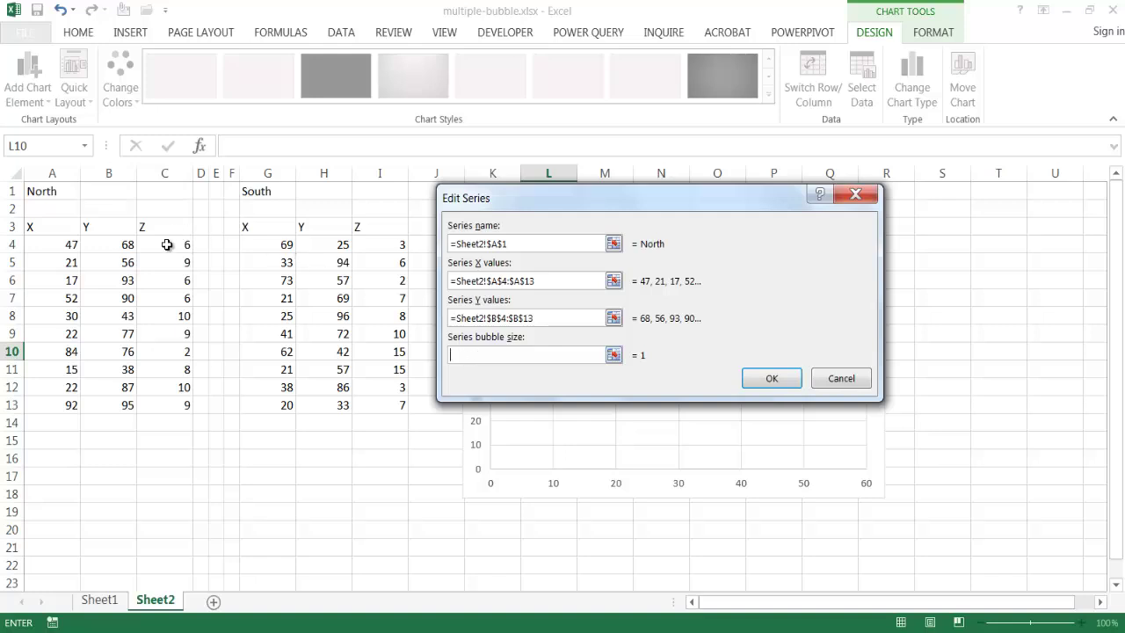
left_click_drag(166, 244, 166, 400)
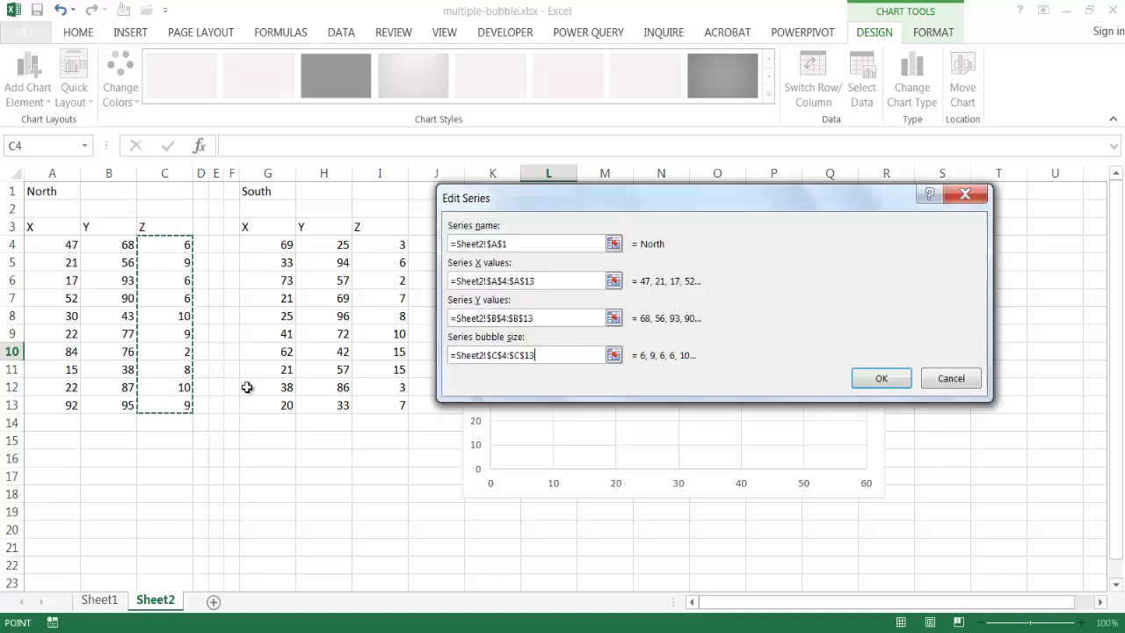
left_click(875, 377)
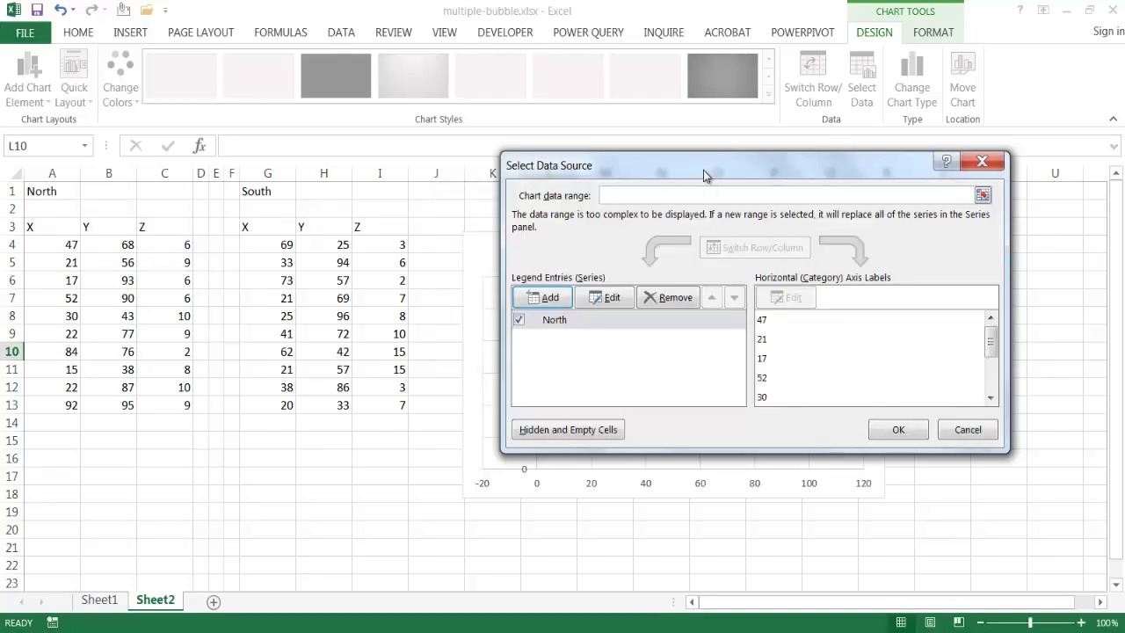
Add a second series to the chart, with its name from cell G1 and X values from G4:G13 on Sheet2
mouse_move(703, 175)
left_mouse_down()
mouse_move(184, 433)
mouse_move(695, 203)
mouse_move(711, 184)
left_mouse_up()
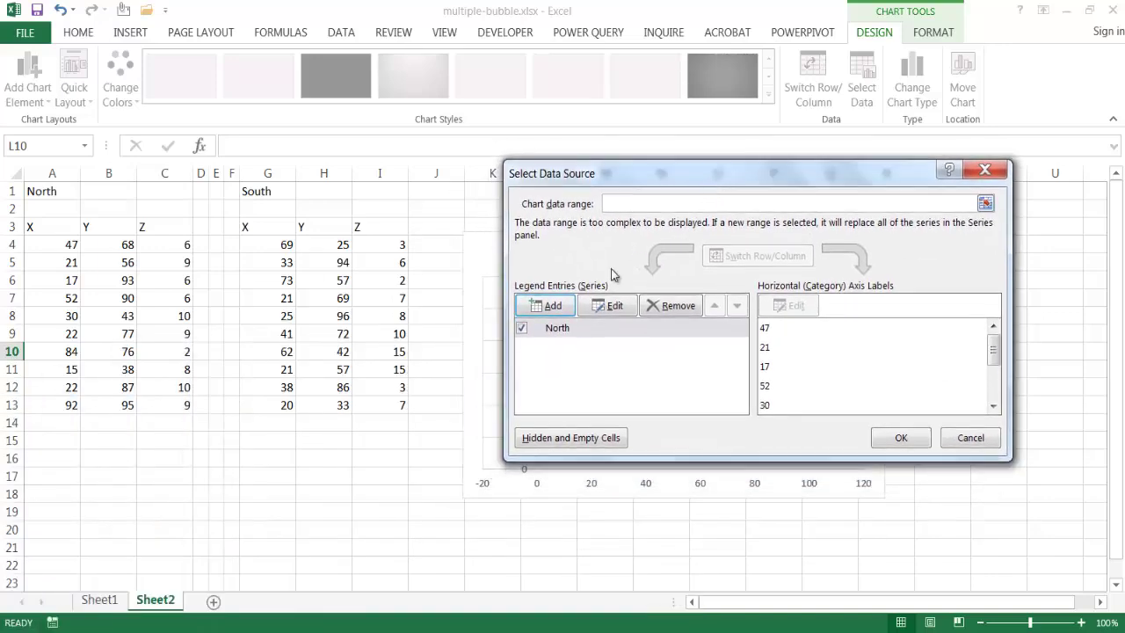
left_click(546, 308)
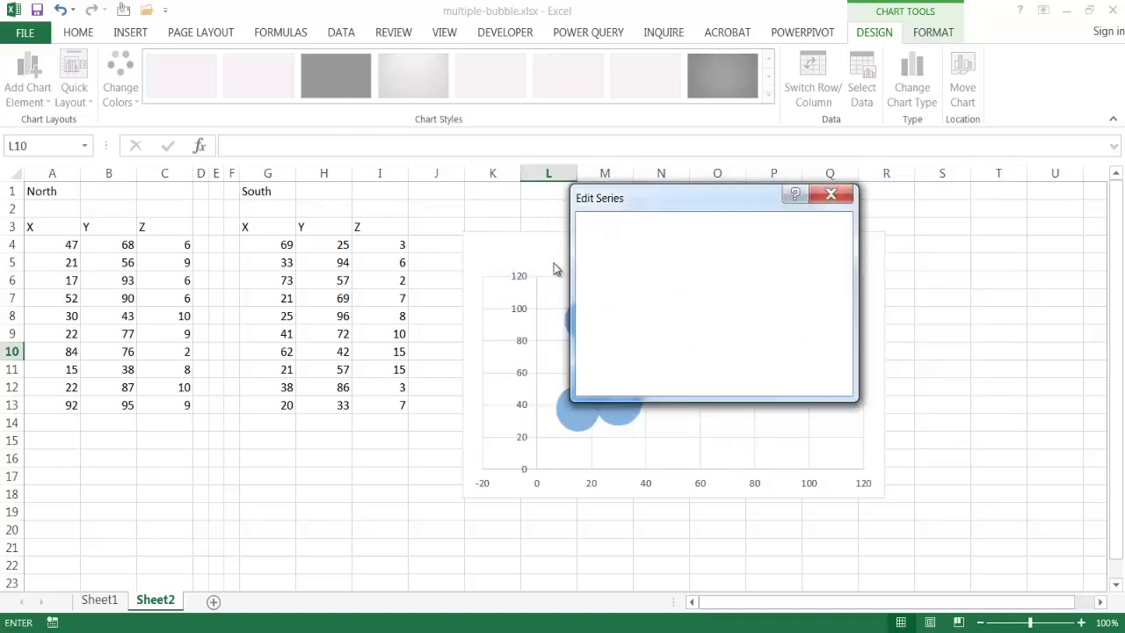
left_click_drag(657, 199, 534, 153)
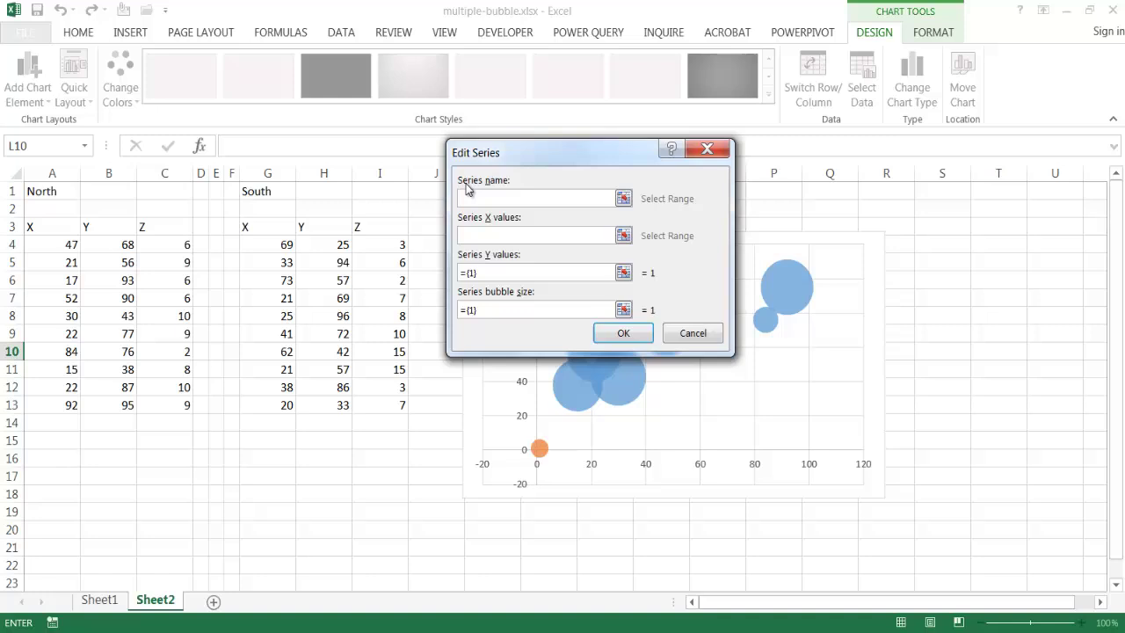
left_click(282, 191)
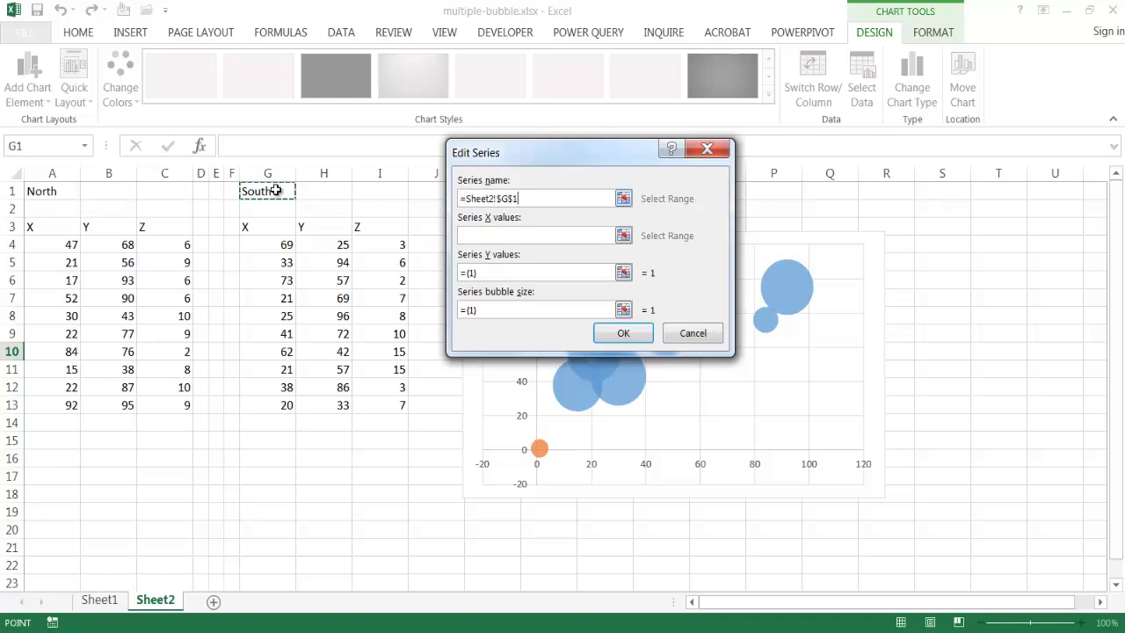
left_click(482, 238)
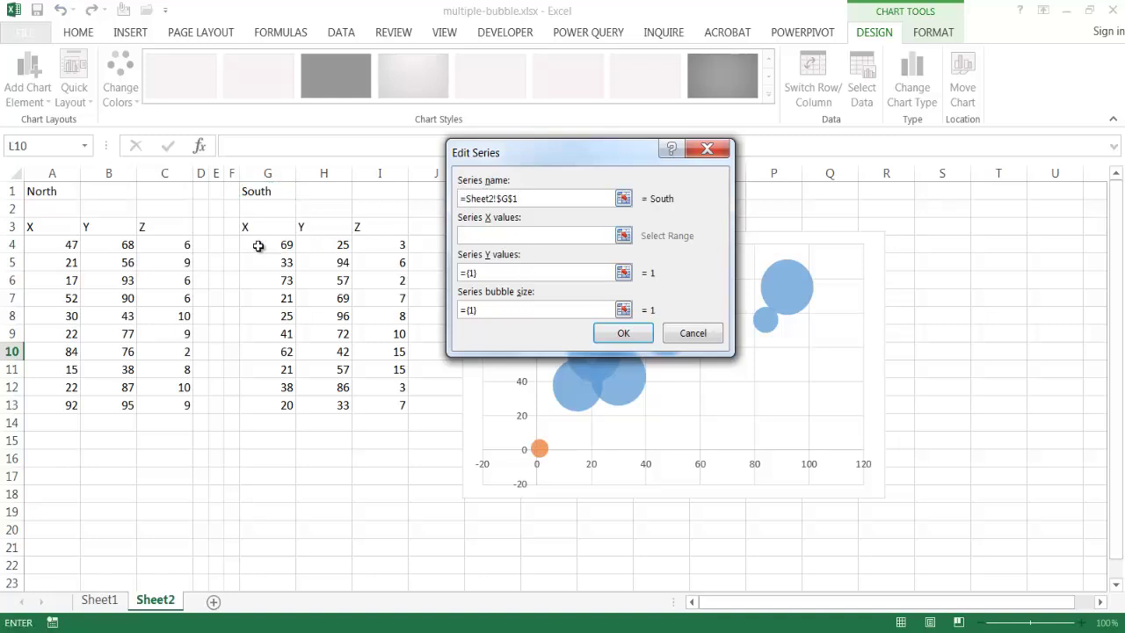
left_click_drag(258, 244, 267, 403)
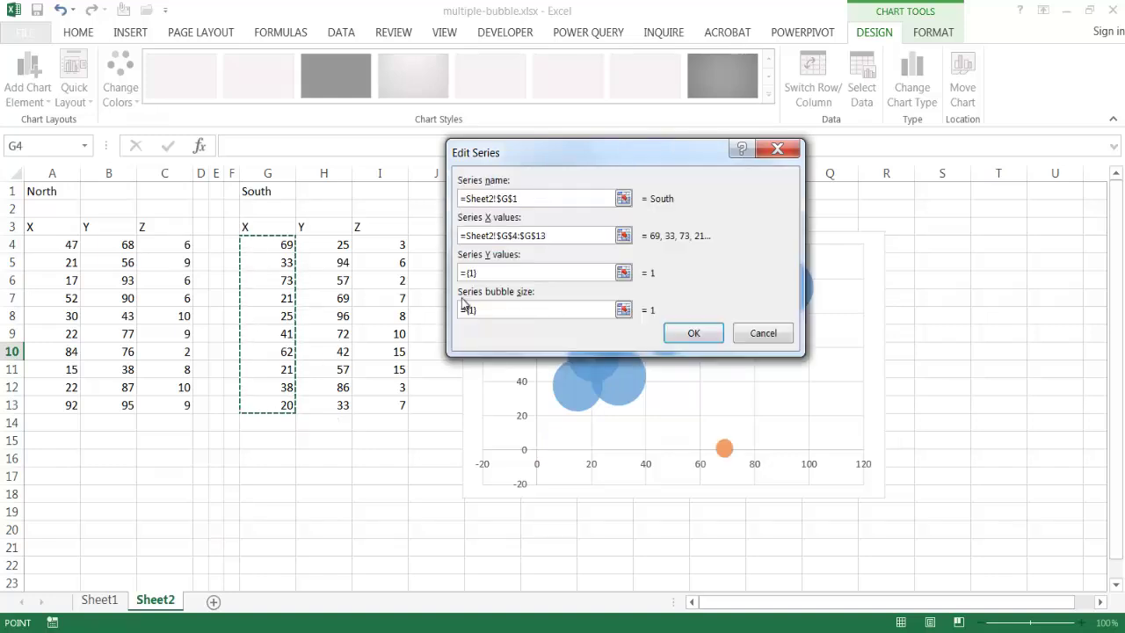
Set the South series' Y values to H4:H13 and bubble size to I4:I13, and apply the chart's data source
left_click(493, 274)
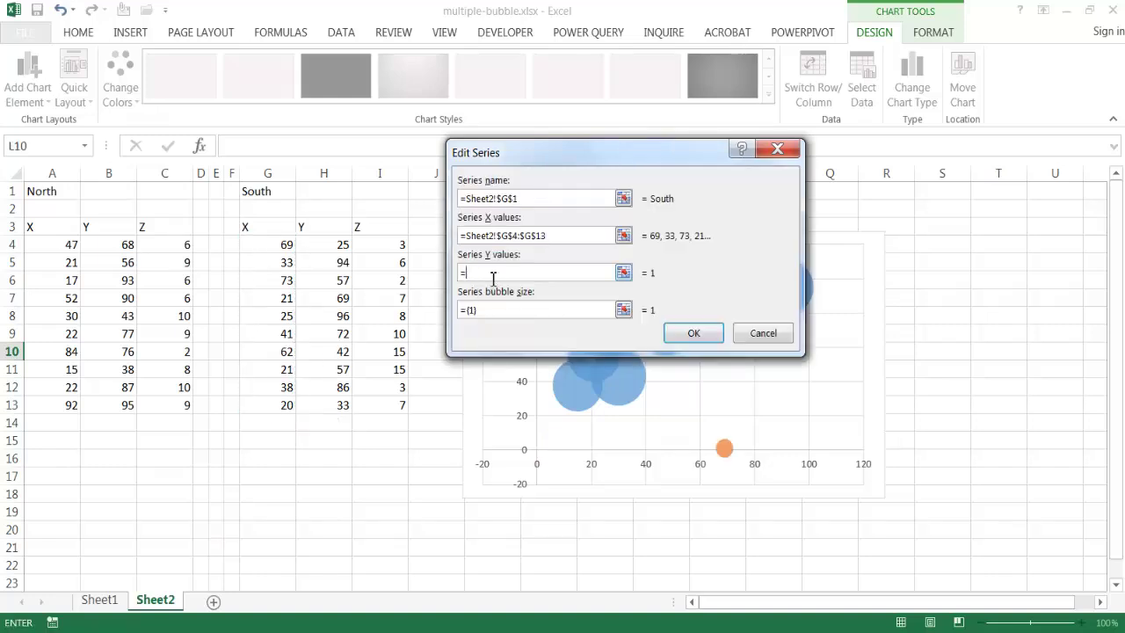
left_click_drag(332, 243, 324, 402)
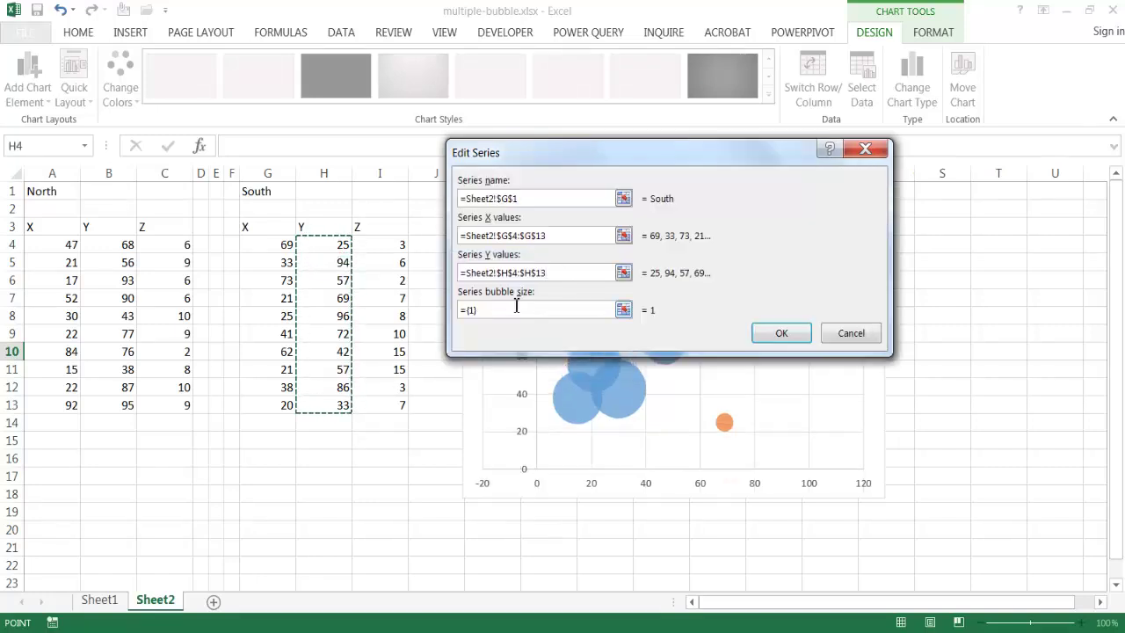
left_click(483, 311)
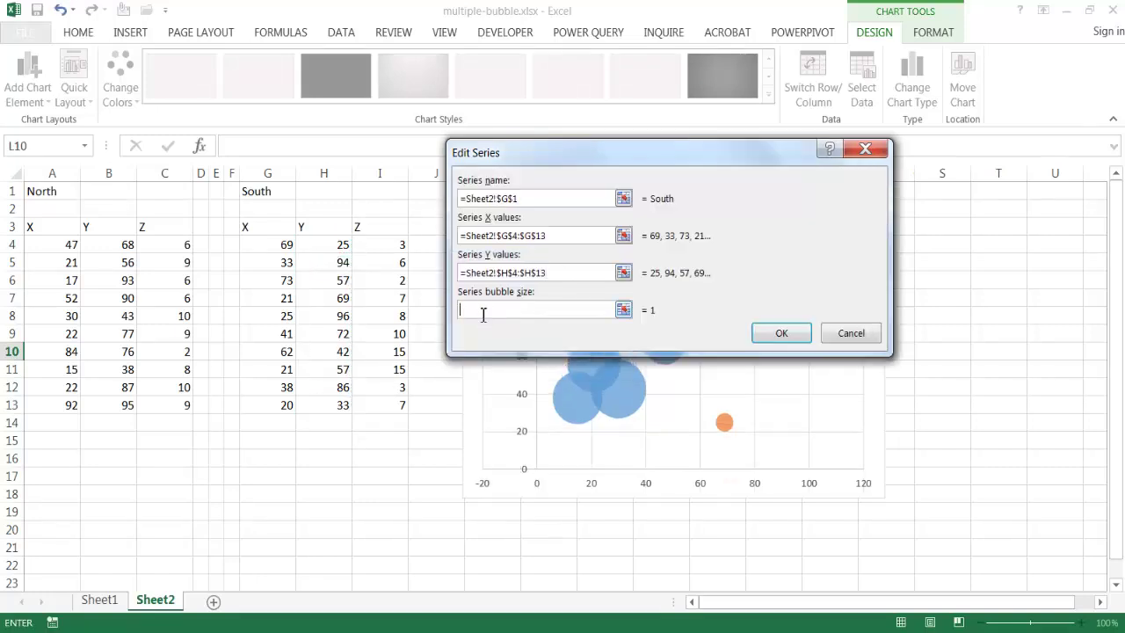
left_click_drag(390, 242, 384, 400)
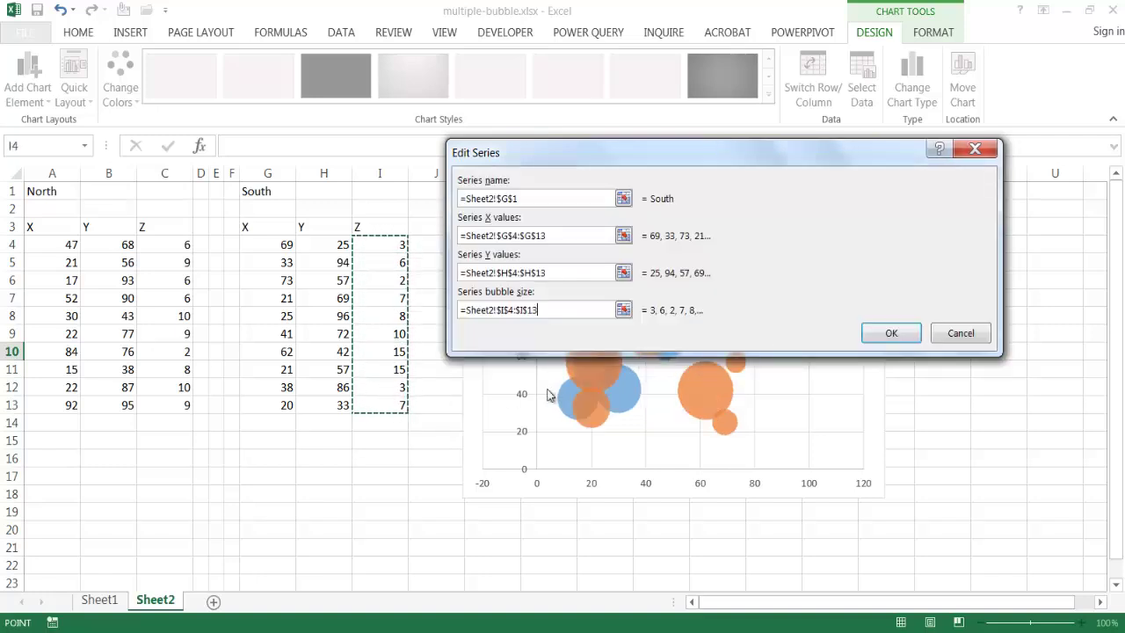
left_click(891, 333)
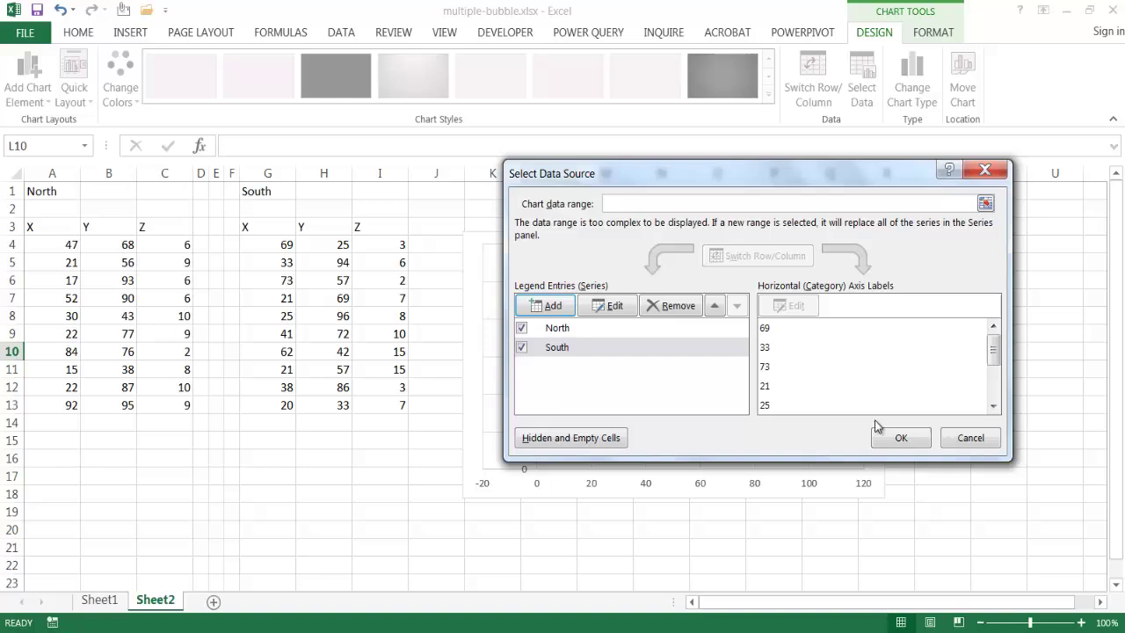
left_click(898, 437)
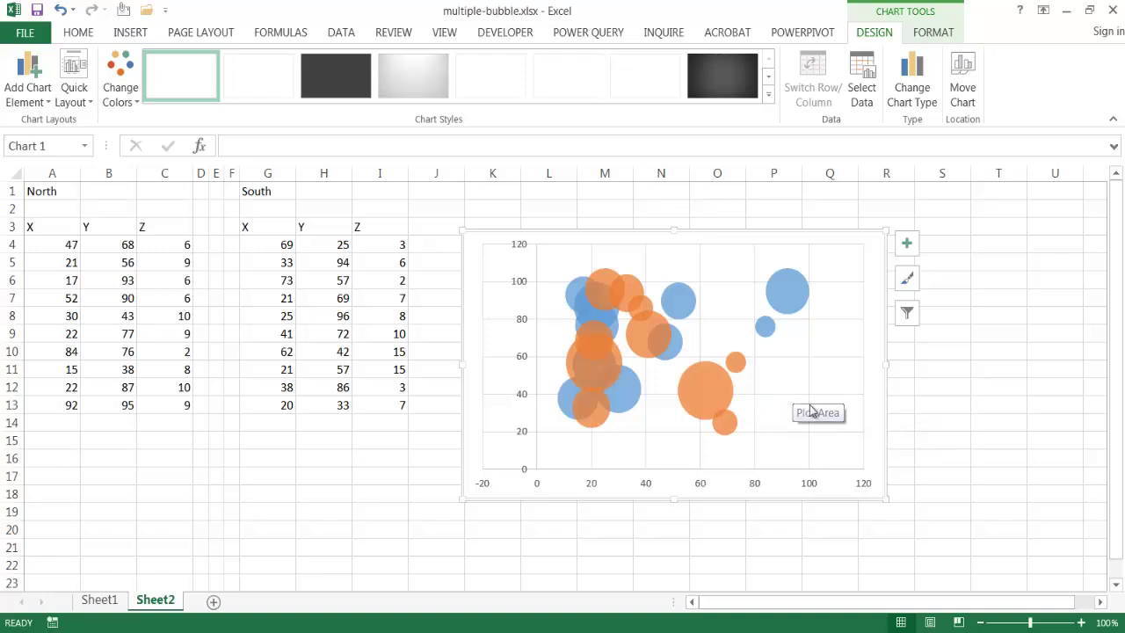
Enlarge the bubble chart over about columns J to U and rows 2 to 22, and delete its horizontal and vertical gridlines
left_click_drag(885, 499, 1051, 566)
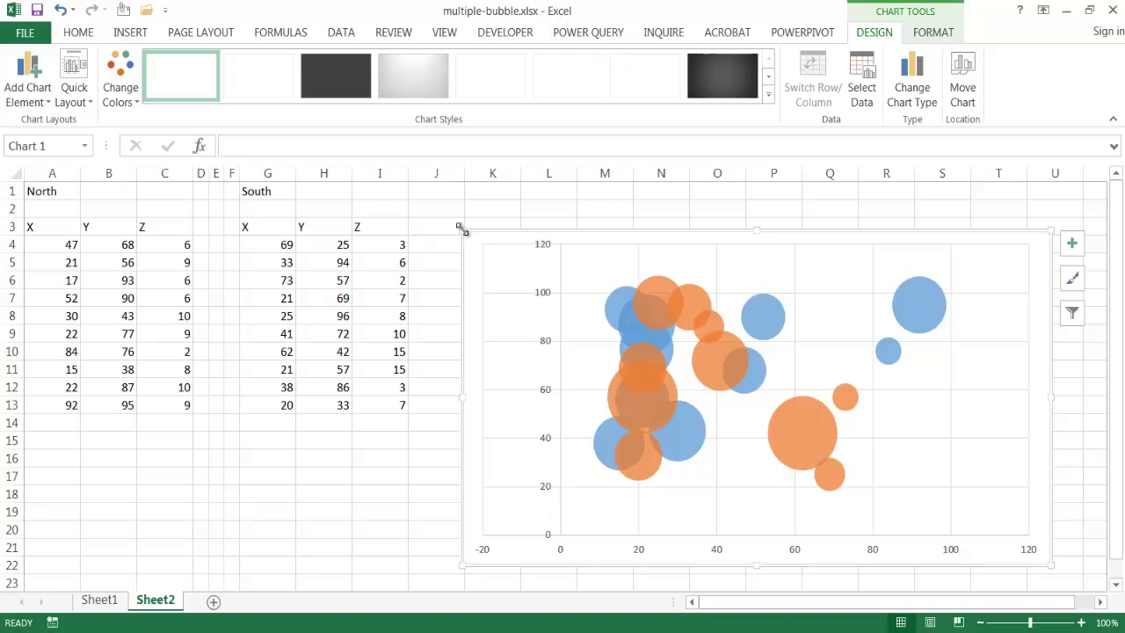
left_click_drag(460, 227, 427, 194)
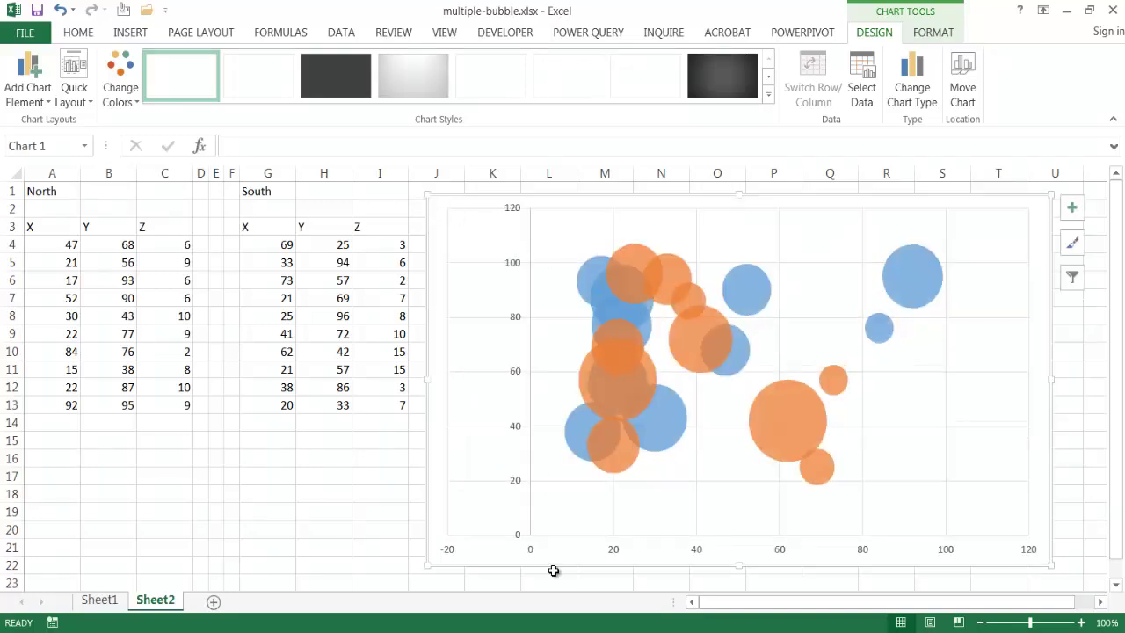
left_click(929, 373)
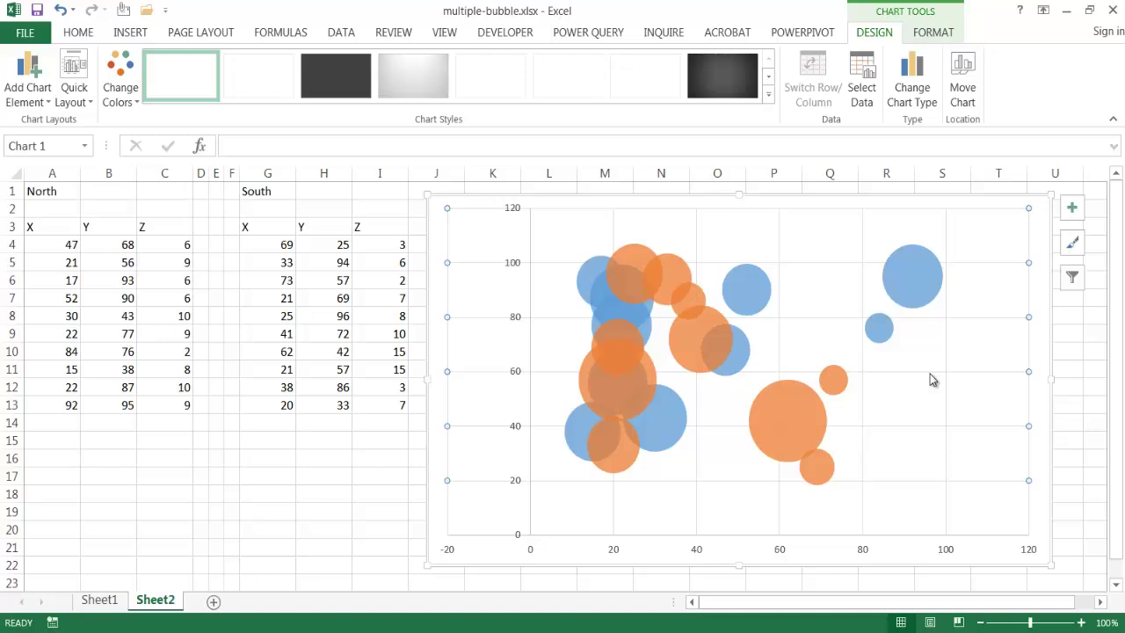
key("Delete")
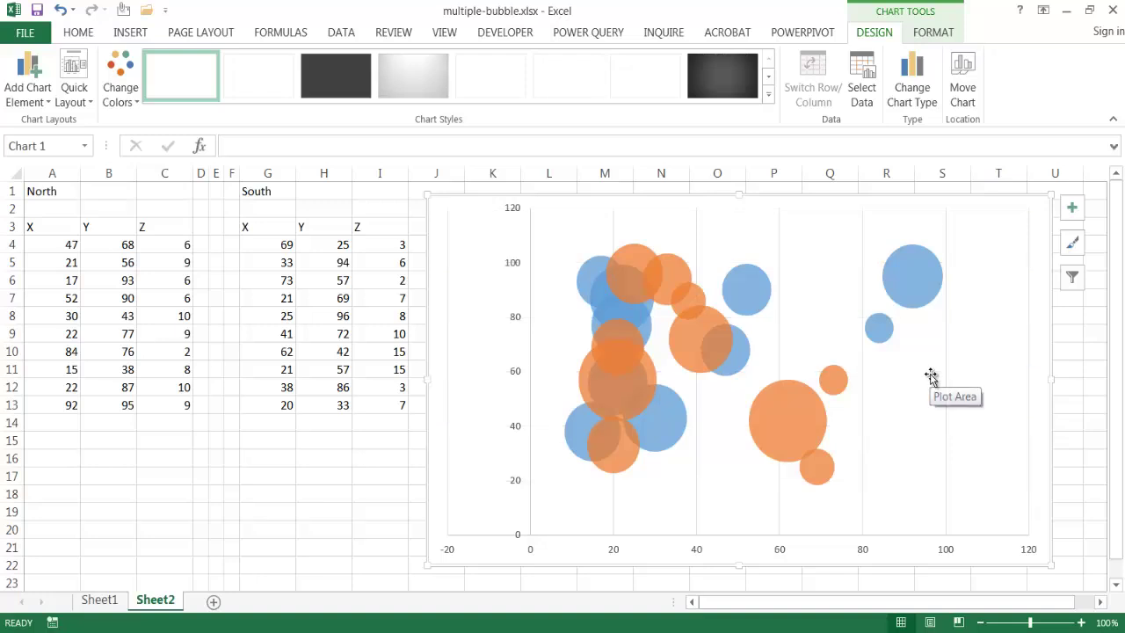
left_click(946, 391)
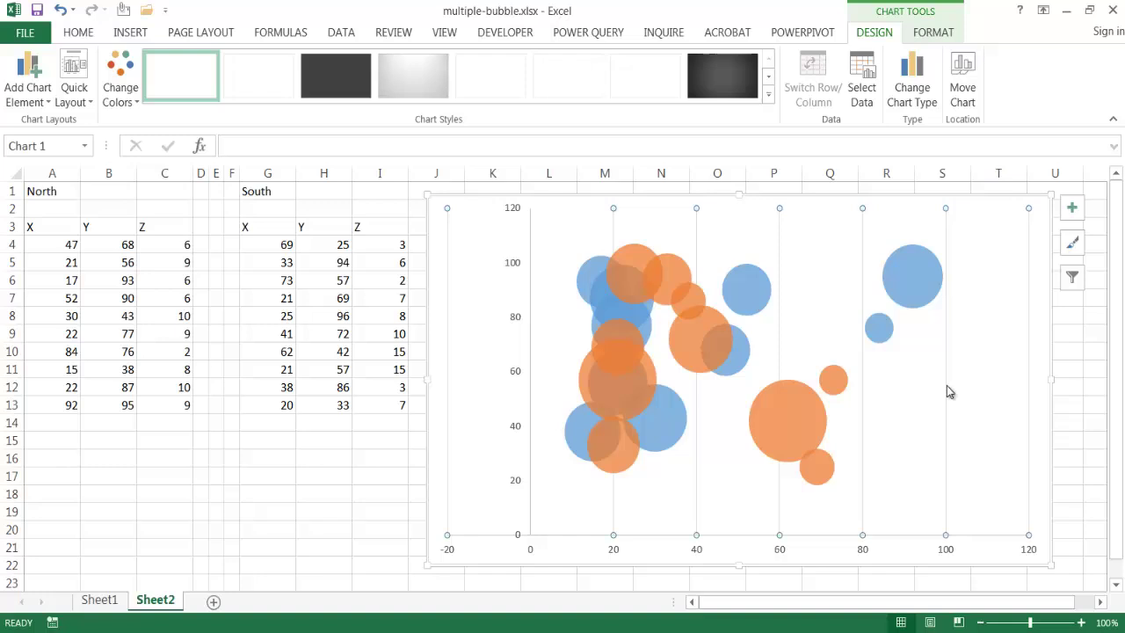
key("Delete")
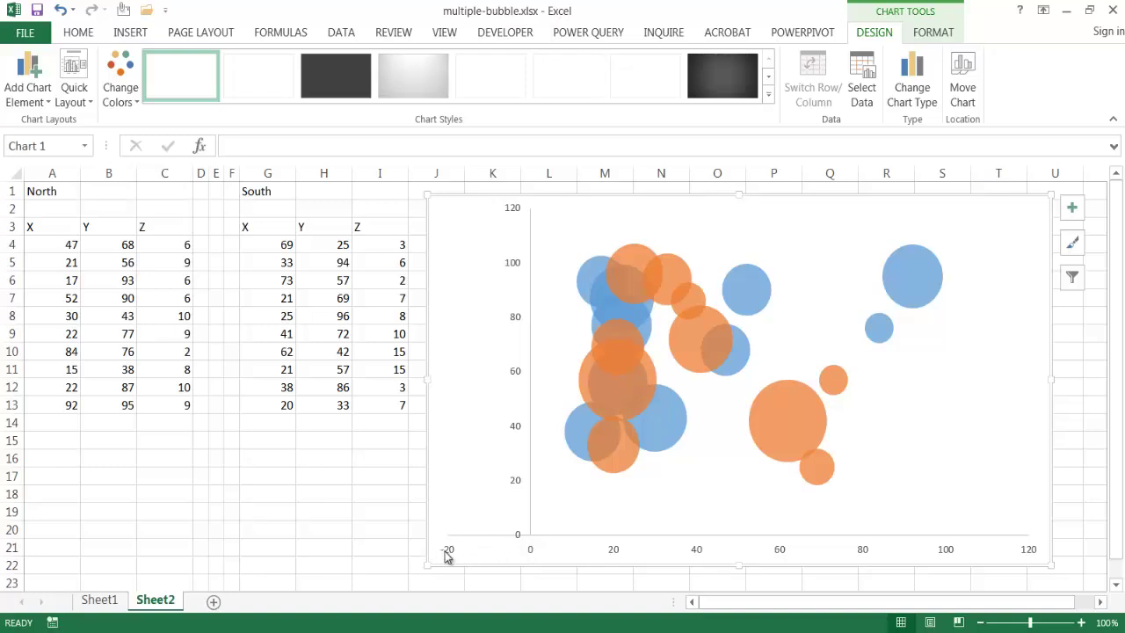
Set the minimum bound of the chart's horizontal axis to 0
left_click(530, 551)
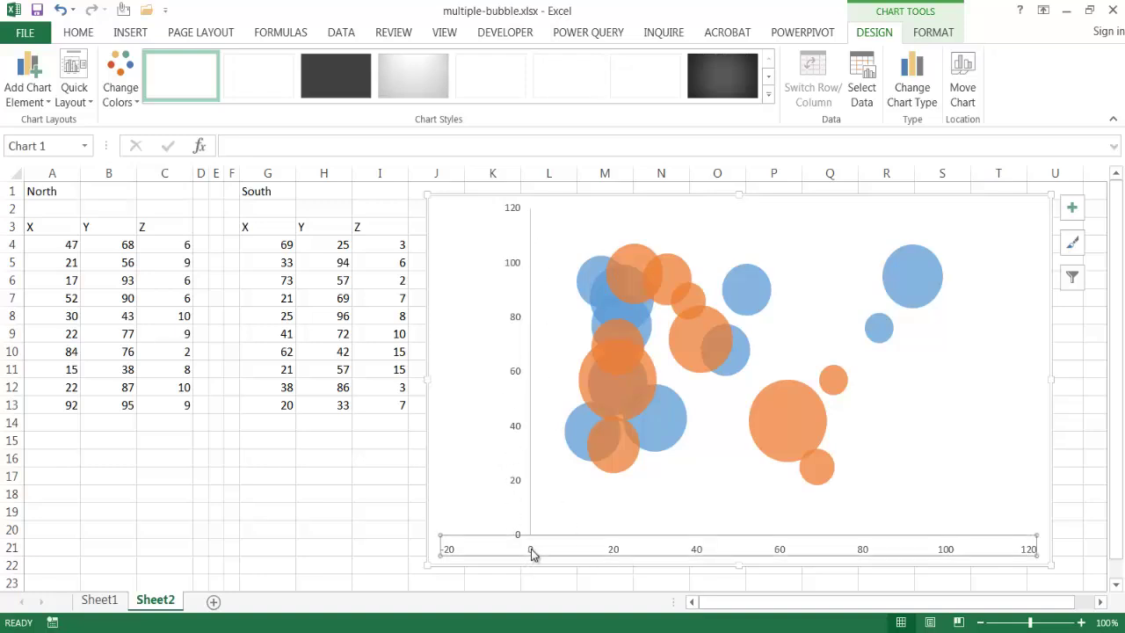
right_click(531, 548)
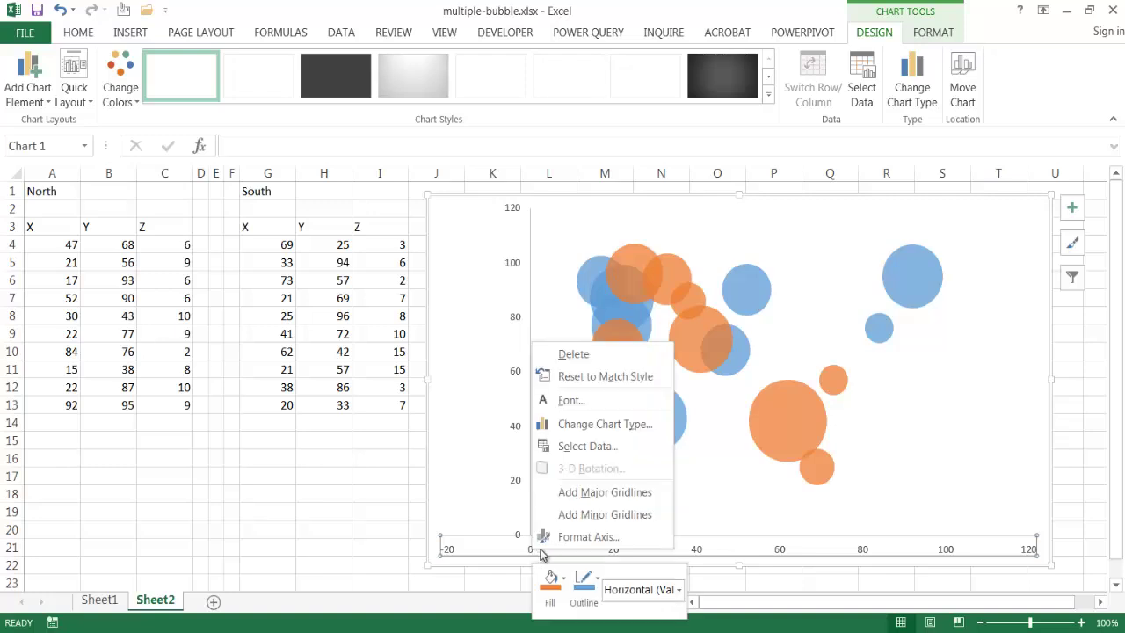
left_click(587, 536)
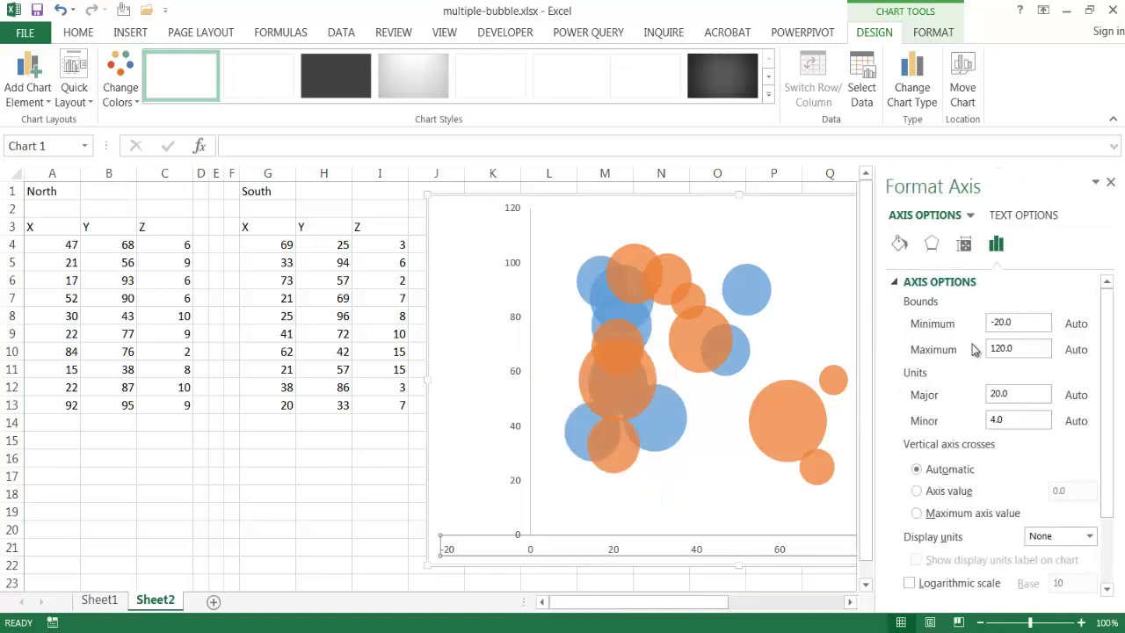
left_click_drag(1024, 327, 921, 321)
type("0")
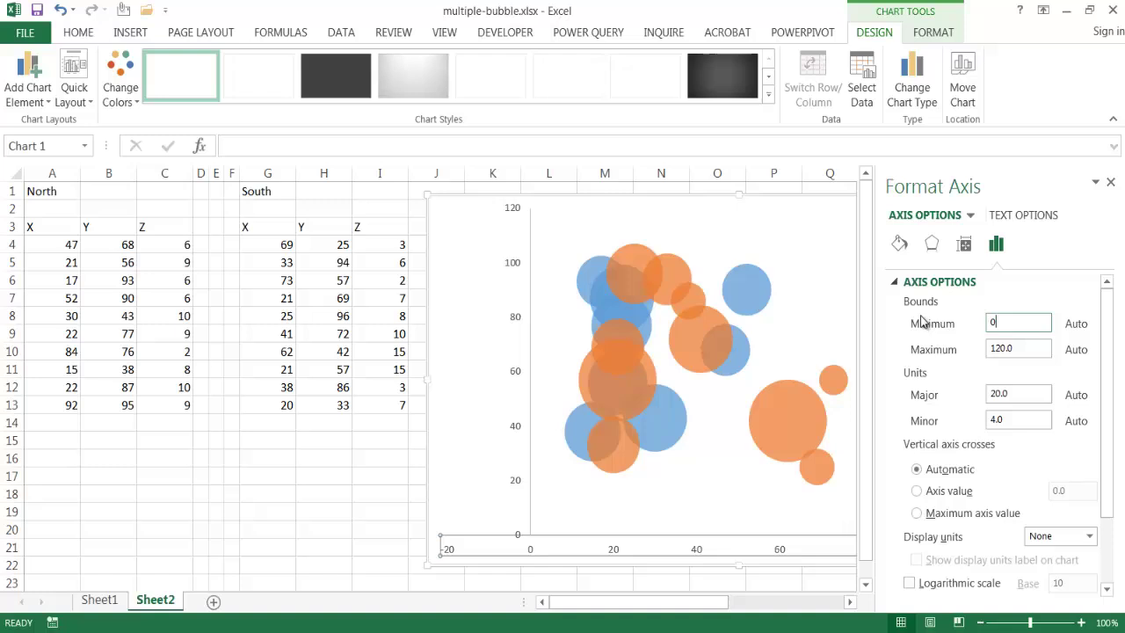
left_click(991, 350)
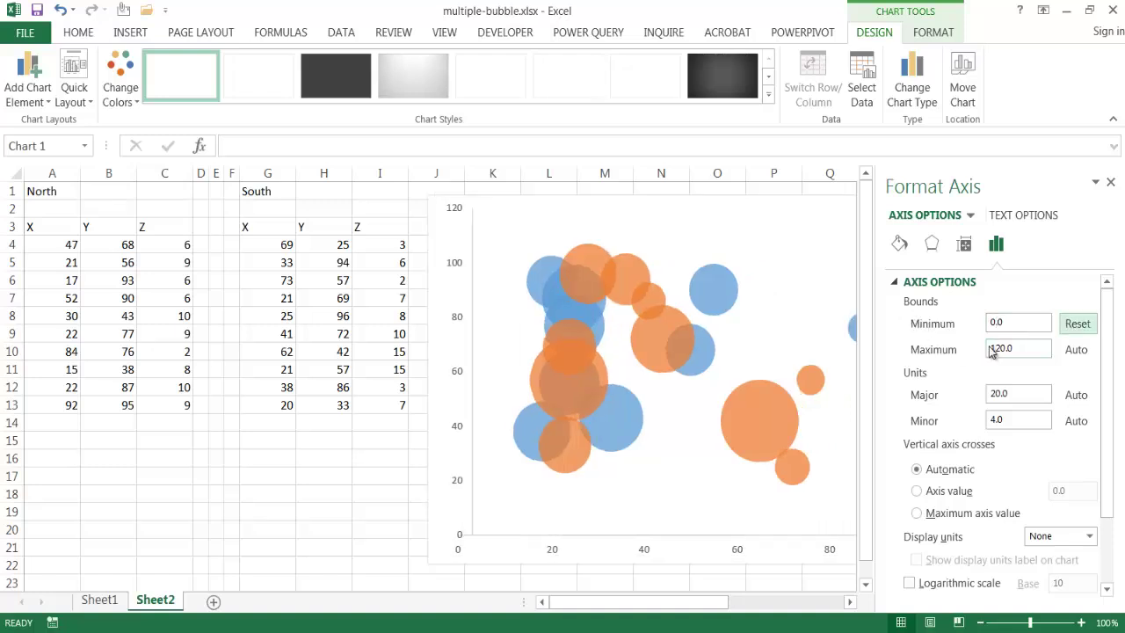
Fix the minimum bound of the chart's vertical axis at 0 and close the axis formatting options
left_click(448, 485)
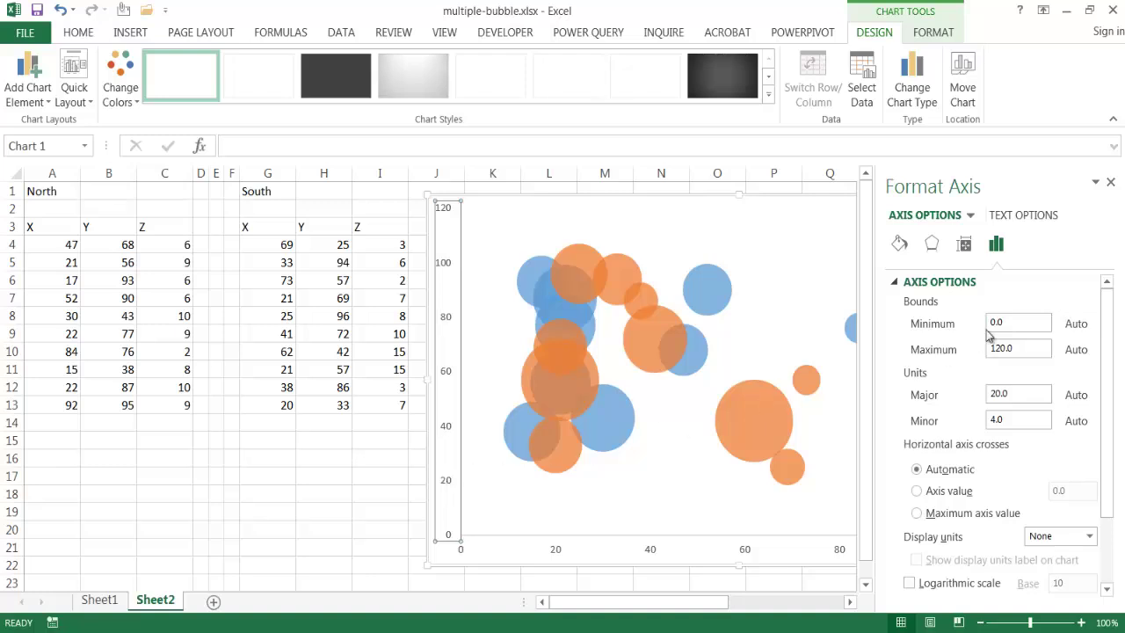
double_click(1018, 323)
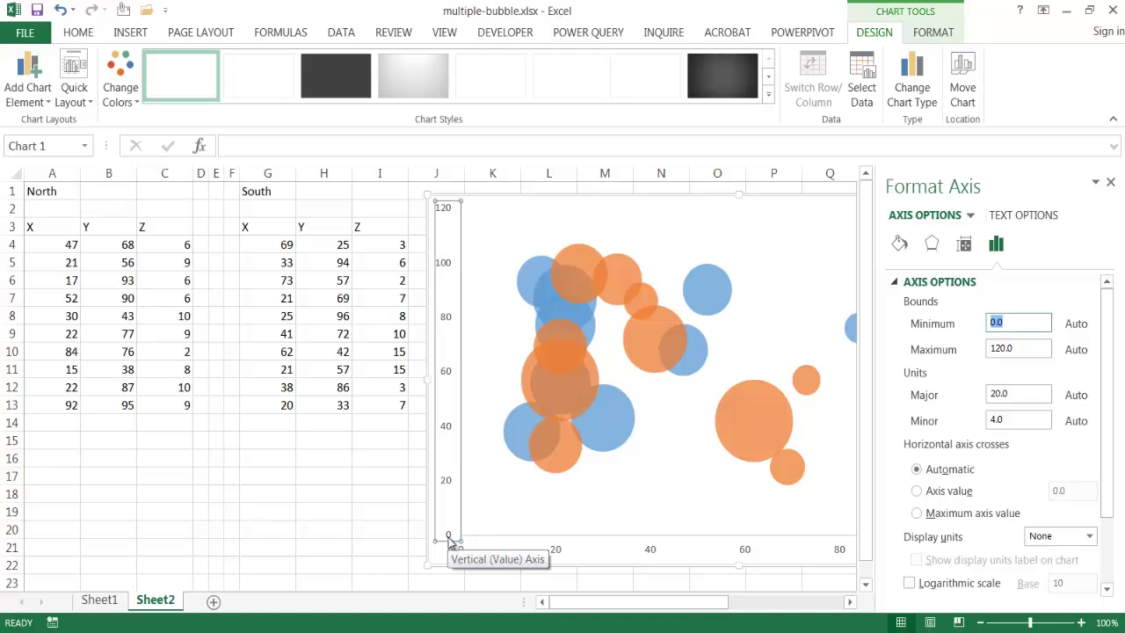
type("0")
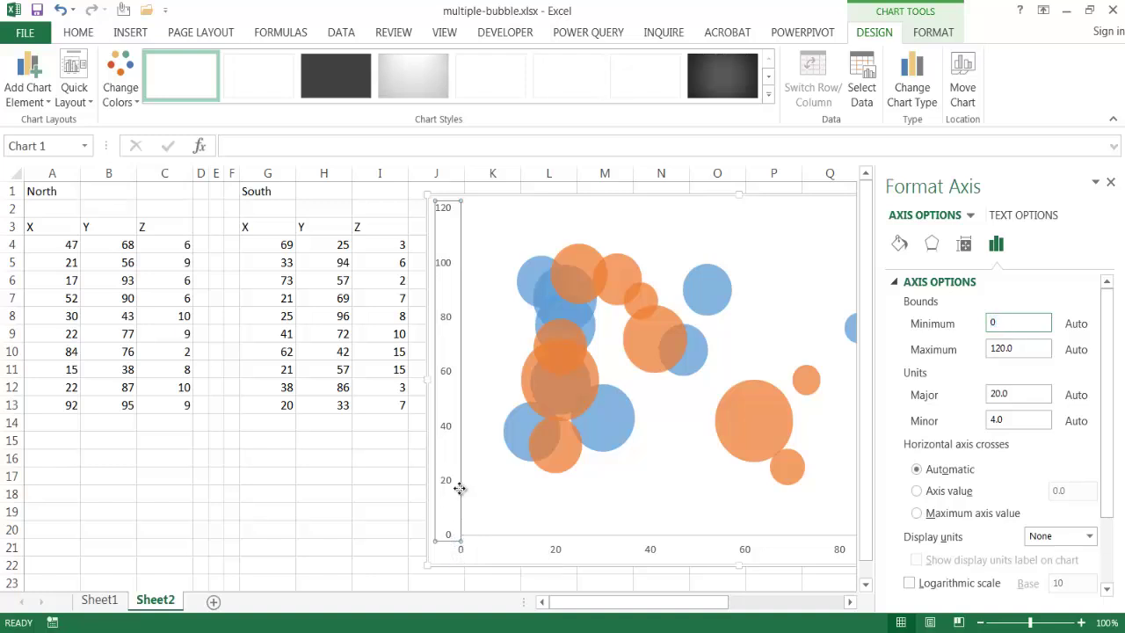
key("Return")
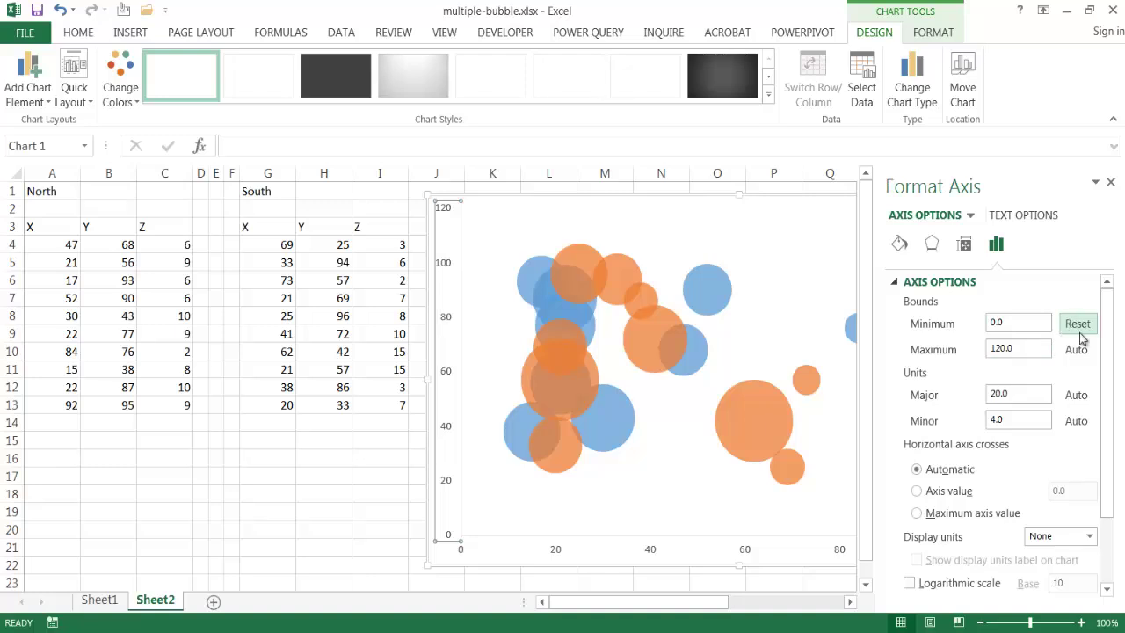
left_click(1112, 183)
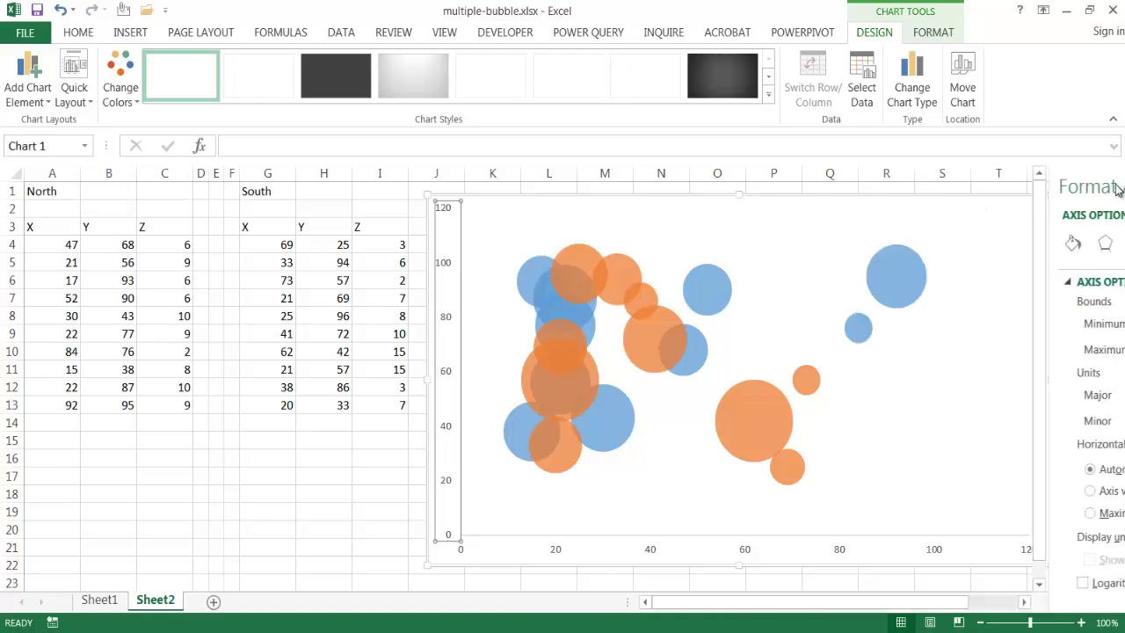
Inspect the formulas behind the Y values in cells H11 and B10
left_click(303, 534)
key("F9")
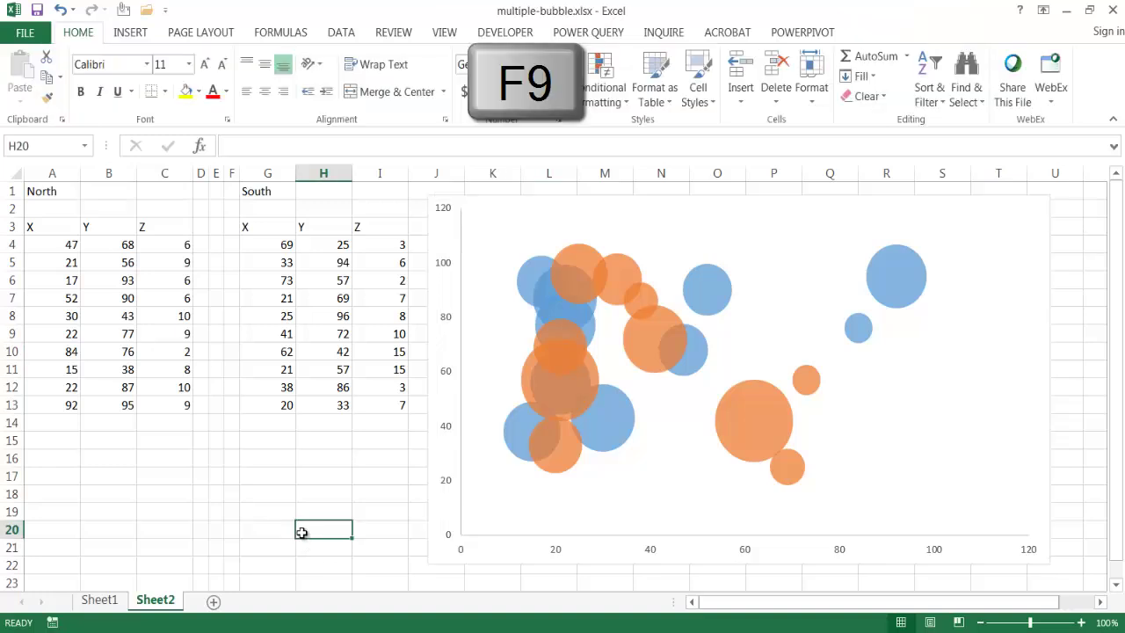
left_click(303, 373)
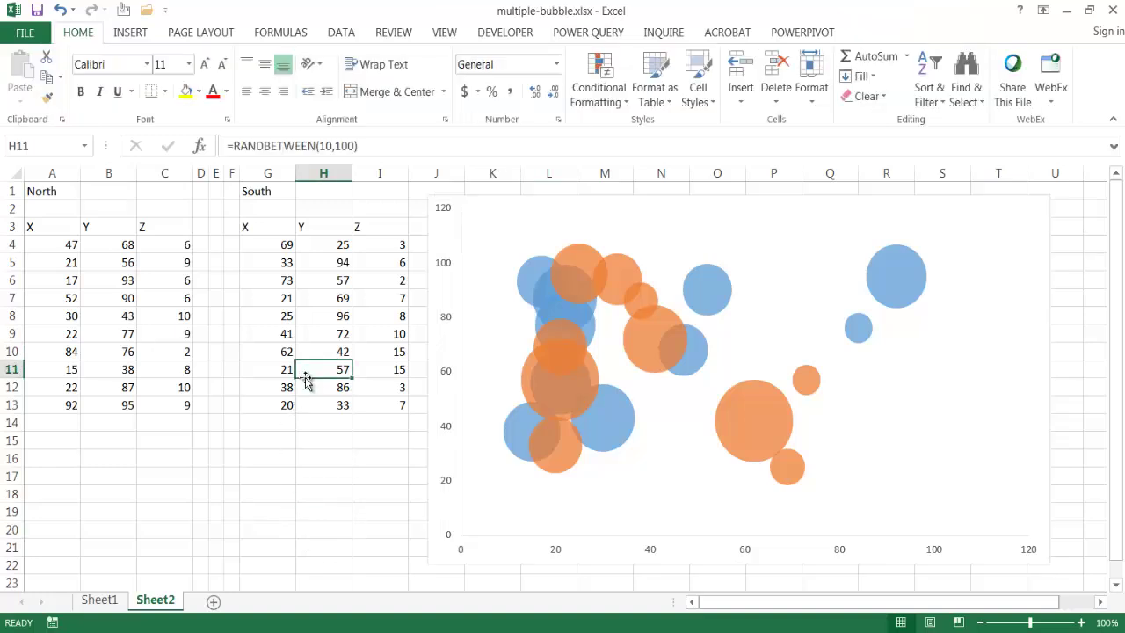
left_click(92, 345)
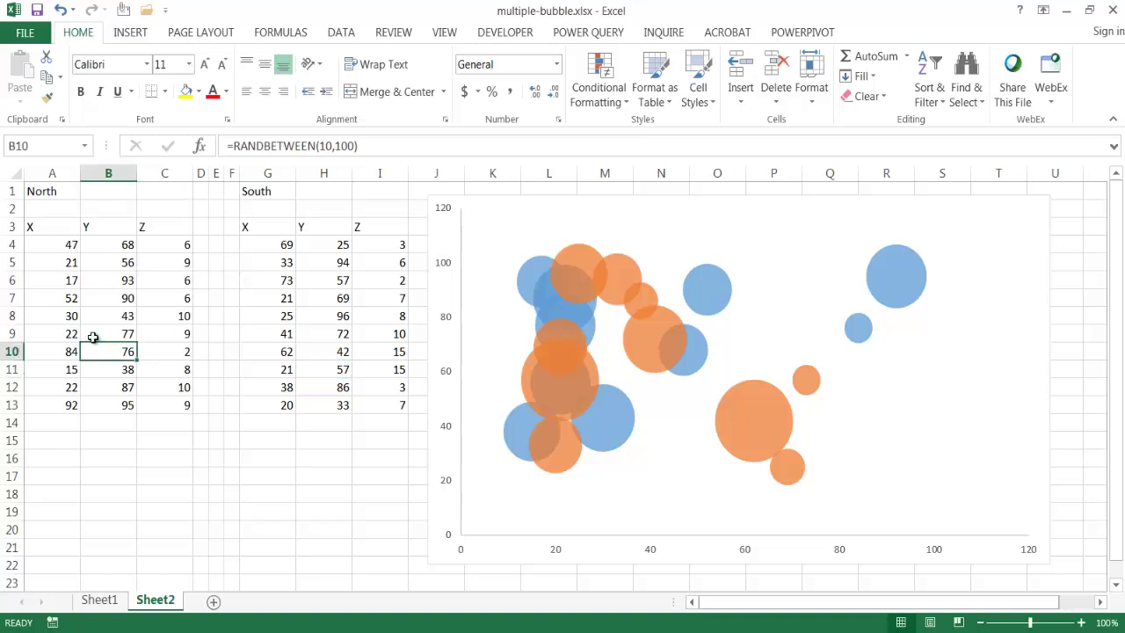
Recalculate the worksheet repeatedly from an empty cell to regenerate the random X, Y and Z values plotted in the bubble chart
left_click(315, 492)
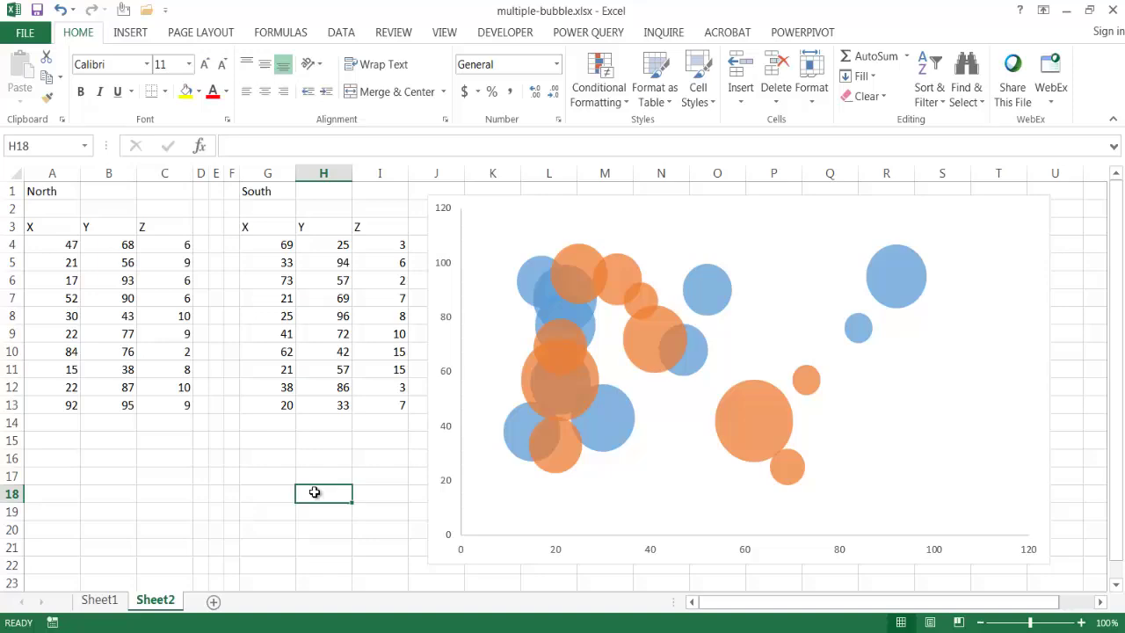
key("F9")
key("F9")
key("F9")
key("F9")
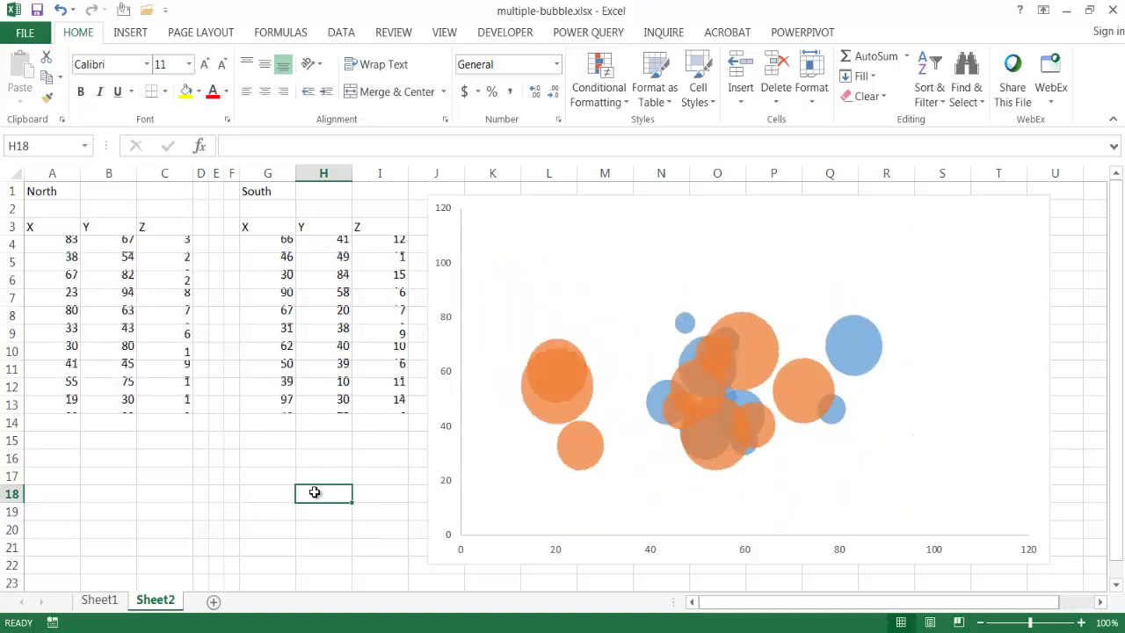
key("F9")
key("F9")
key("F9")
key("F9")
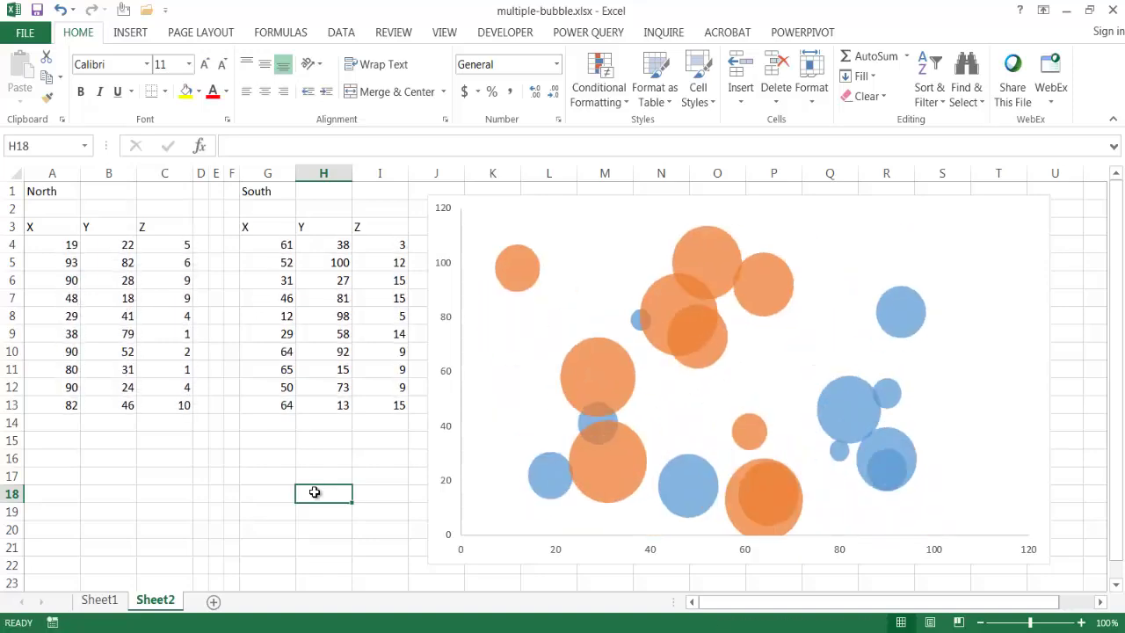
key("F9")
key("F9")
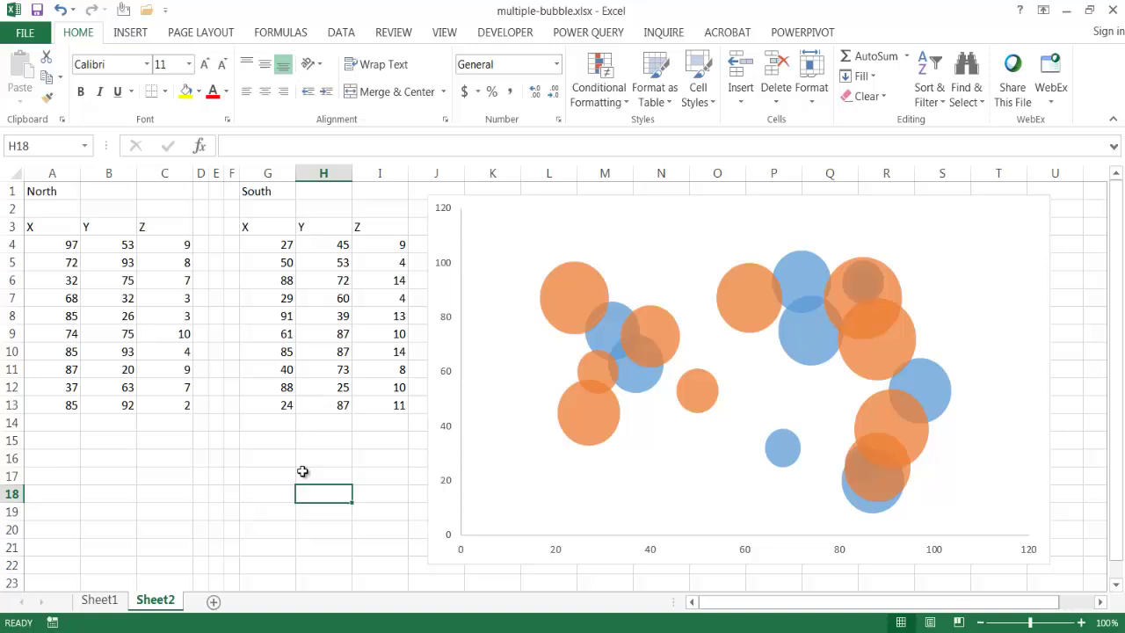
Change the chart type to 3-D Bubble and apply the chart style with the dark gradient background
left_click(479, 479)
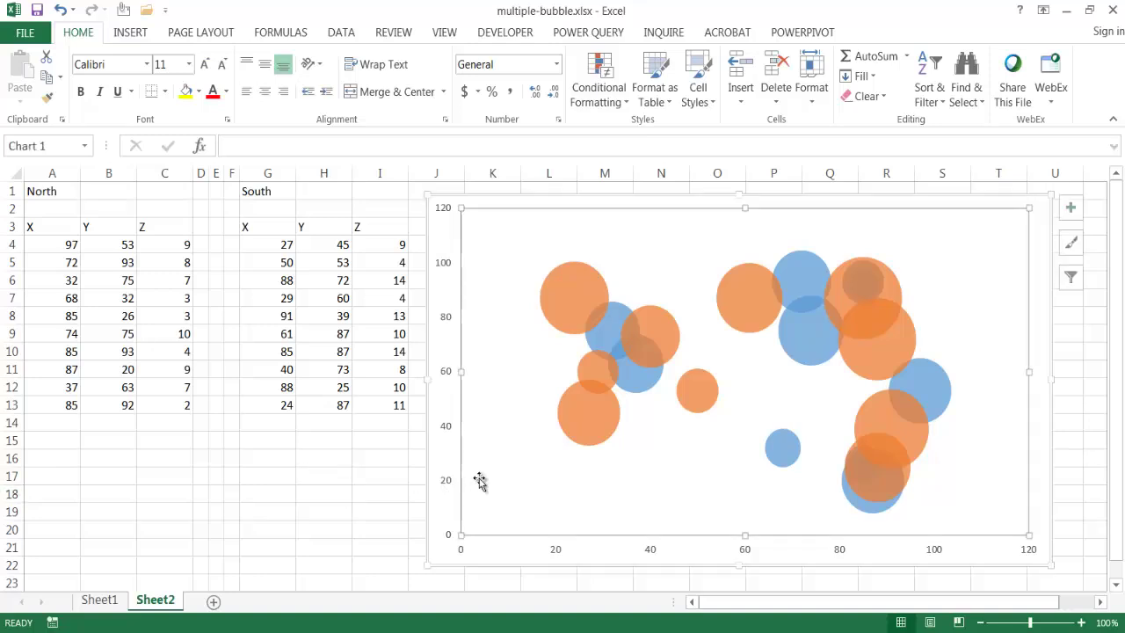
left_click(884, 28)
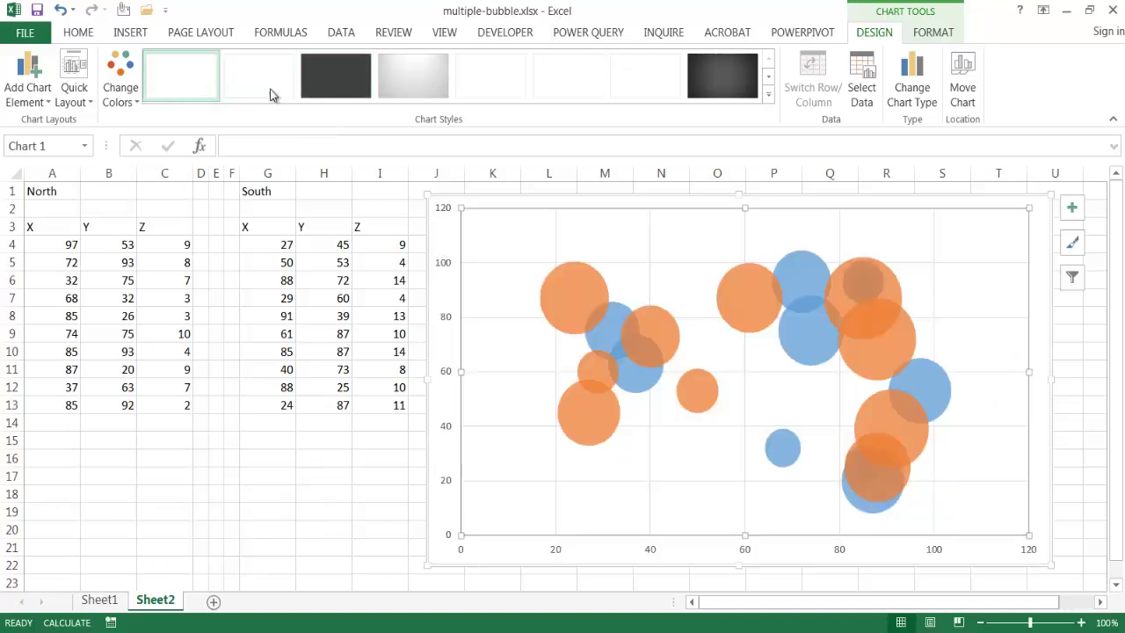
left_click(910, 85)
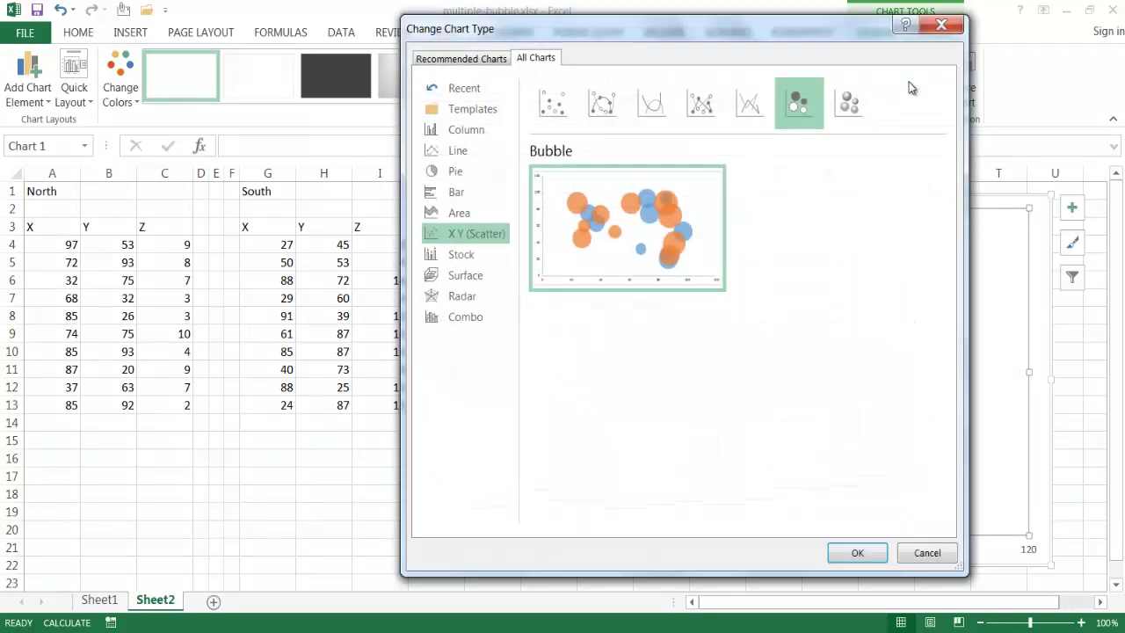
left_click(844, 103)
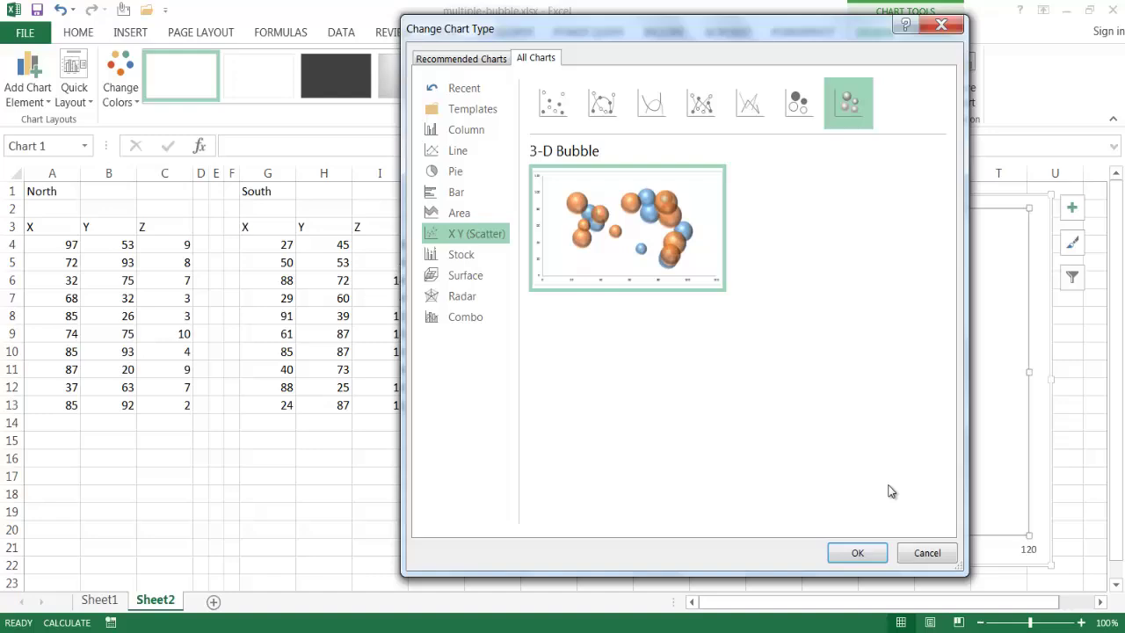
left_click(859, 553)
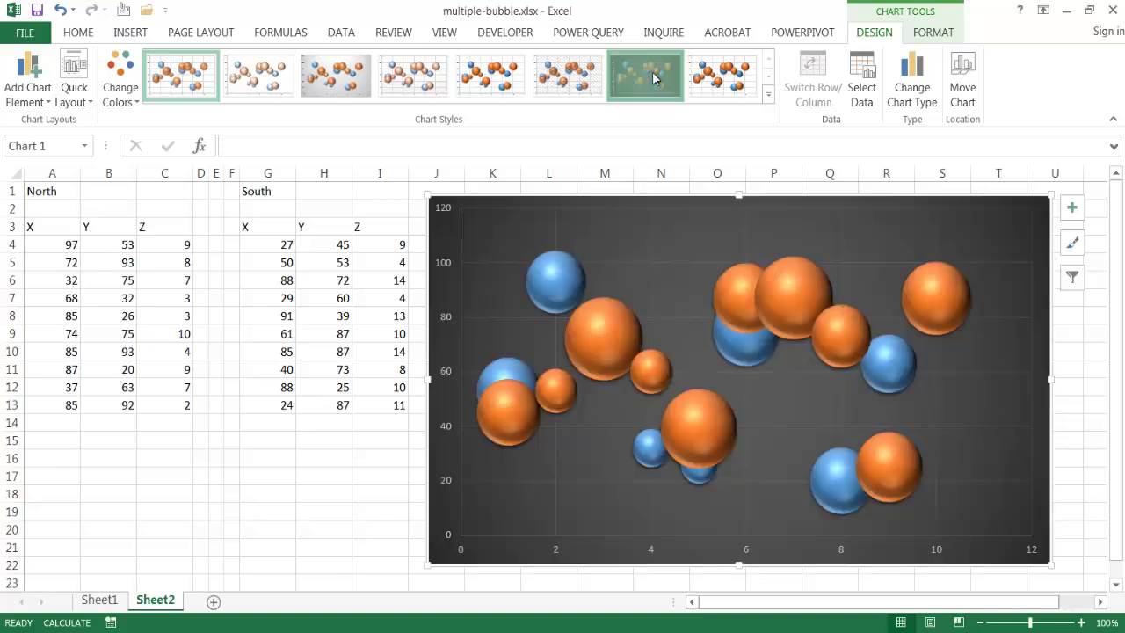
left_click(653, 77)
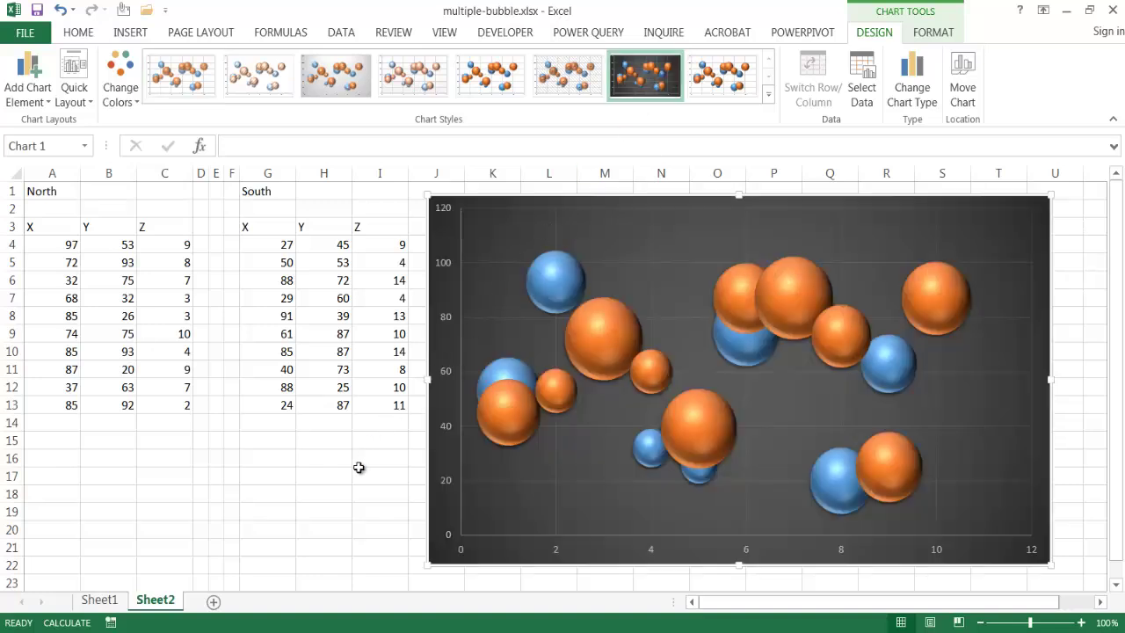
Recalculate the random data several times to refresh the bubbles in the dark 3-D chart
left_click_drag(361, 457, 352, 474)
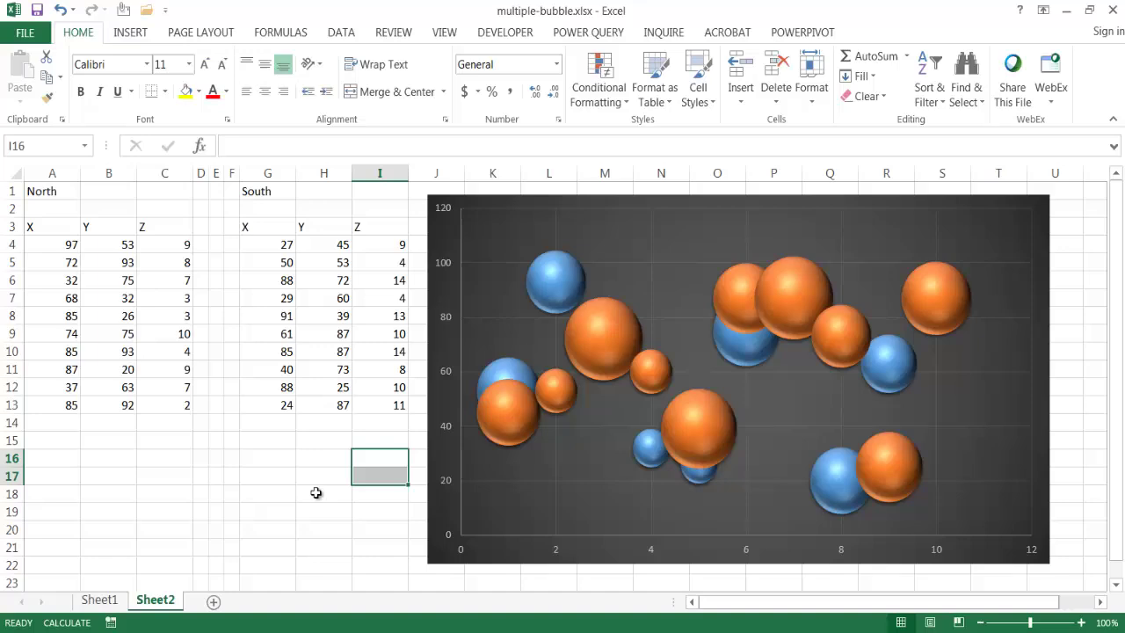
key("F9")
key("F9")
key("F9")
key("F9")
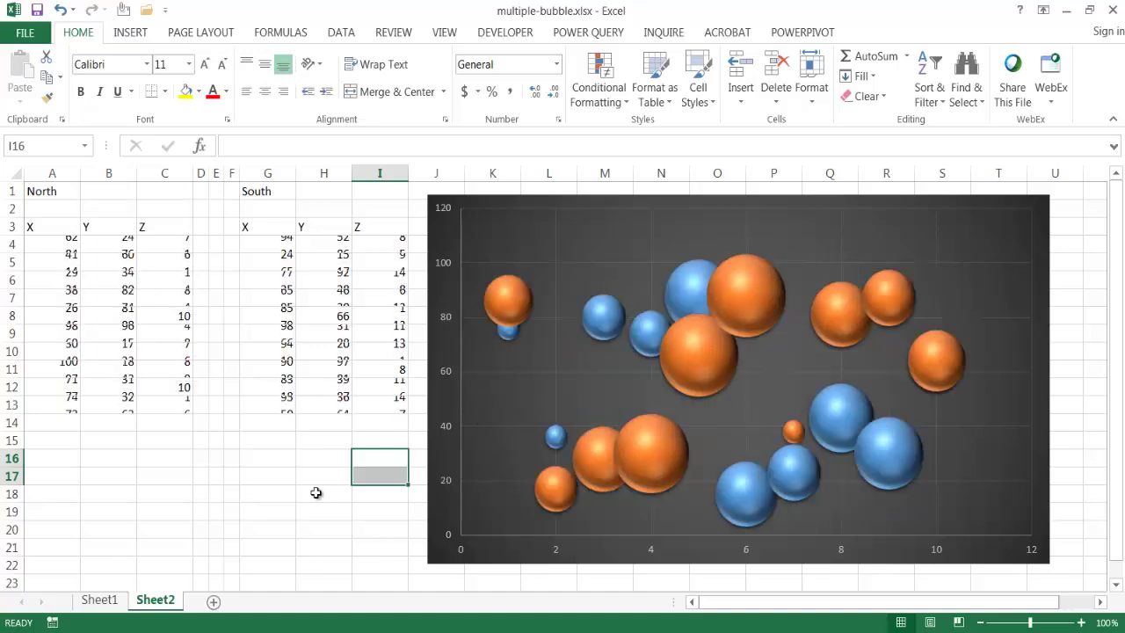
key("F9")
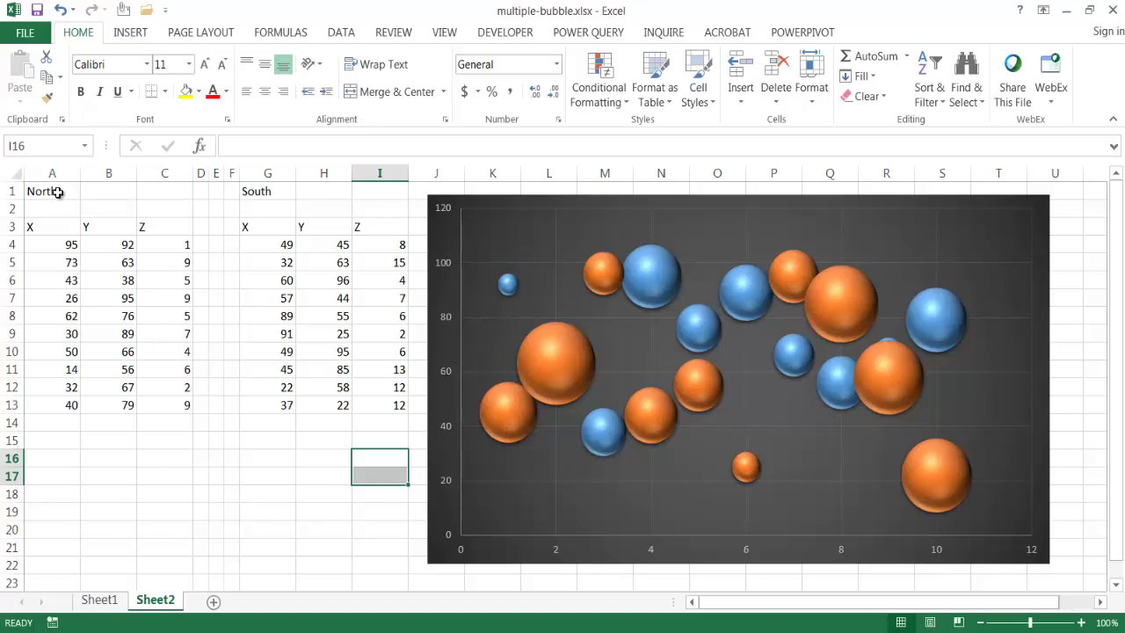
Select the North data block A1:C13 and view the details of the South series' second bubble
left_click_drag(58, 188, 167, 409)
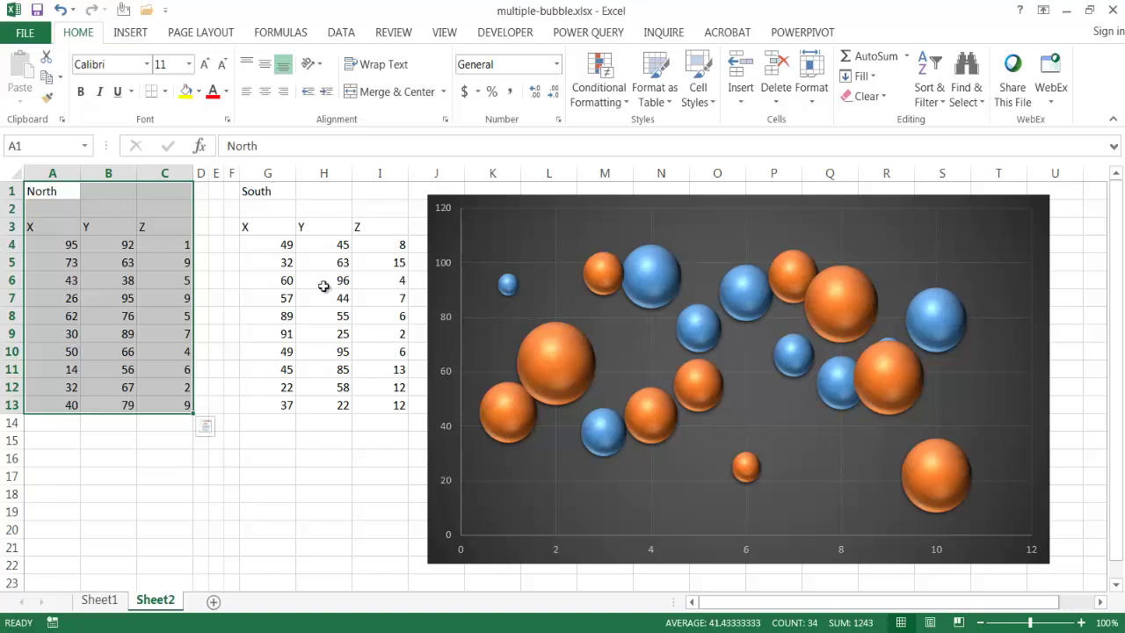
mouse_move(571, 384)
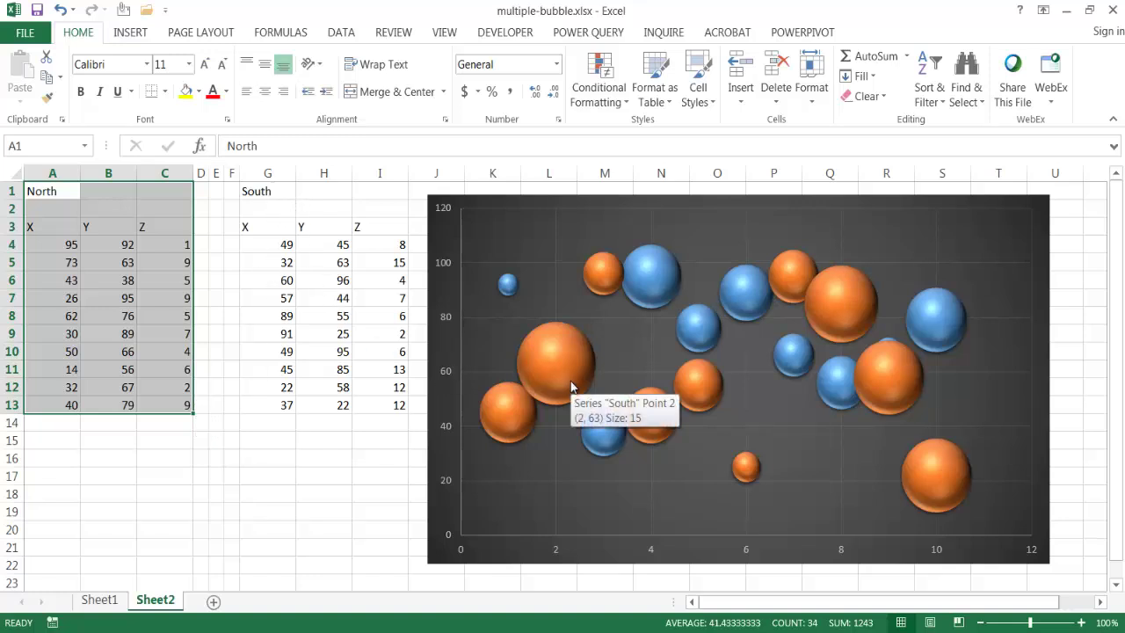